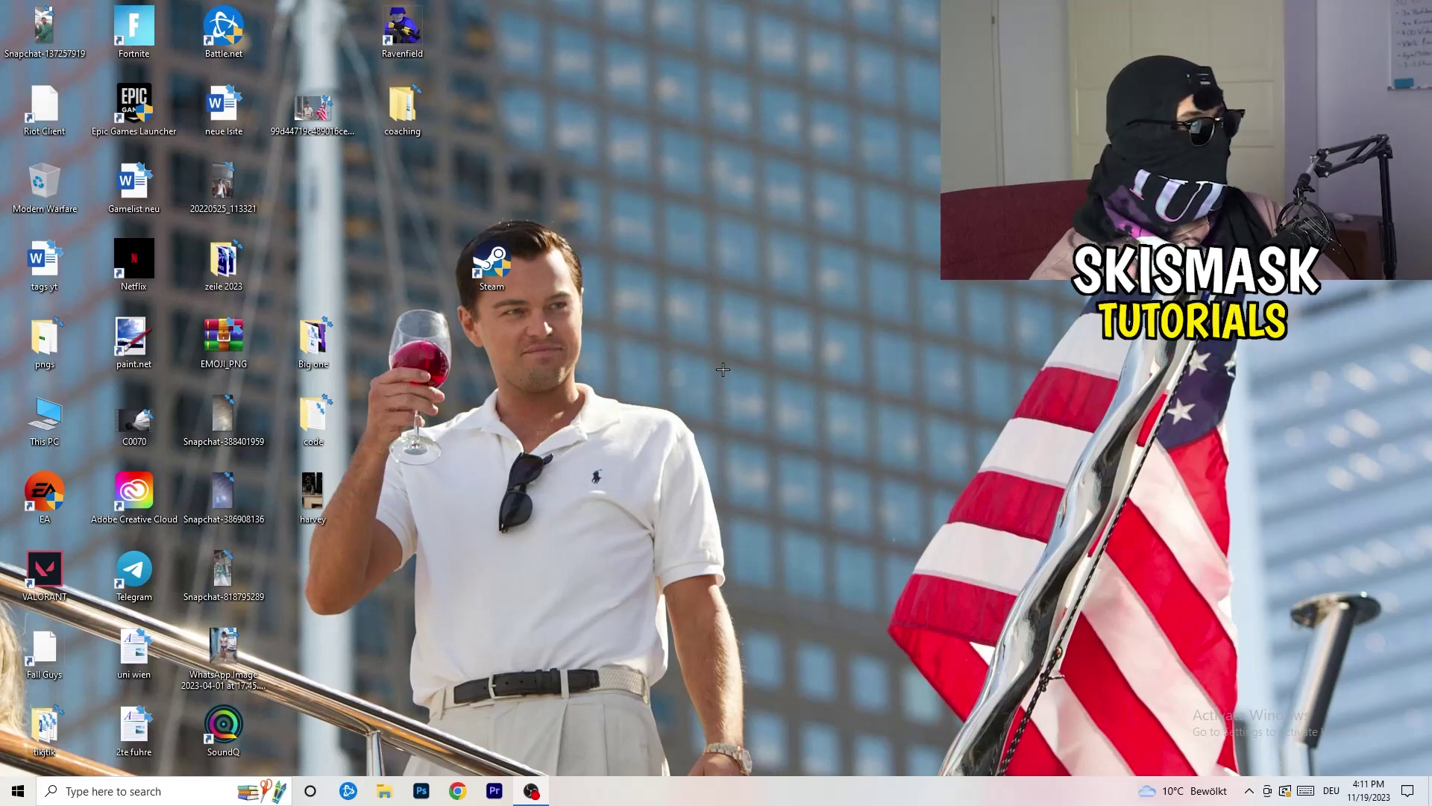
- Launch NVIDIA Control Panel from the desktop right-click menu
right_click(702, 328)
right_click(818, 240)
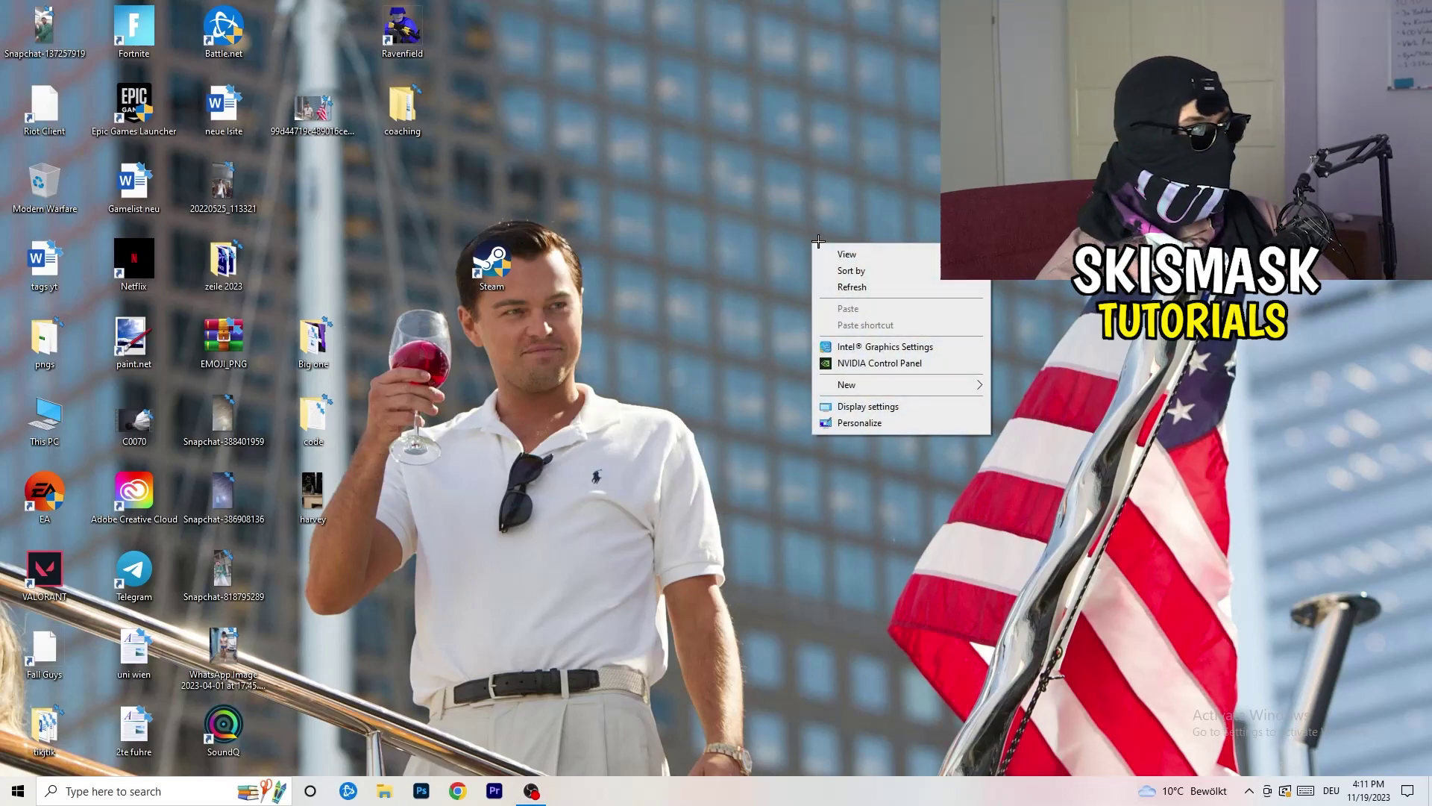
left_click(895, 360)
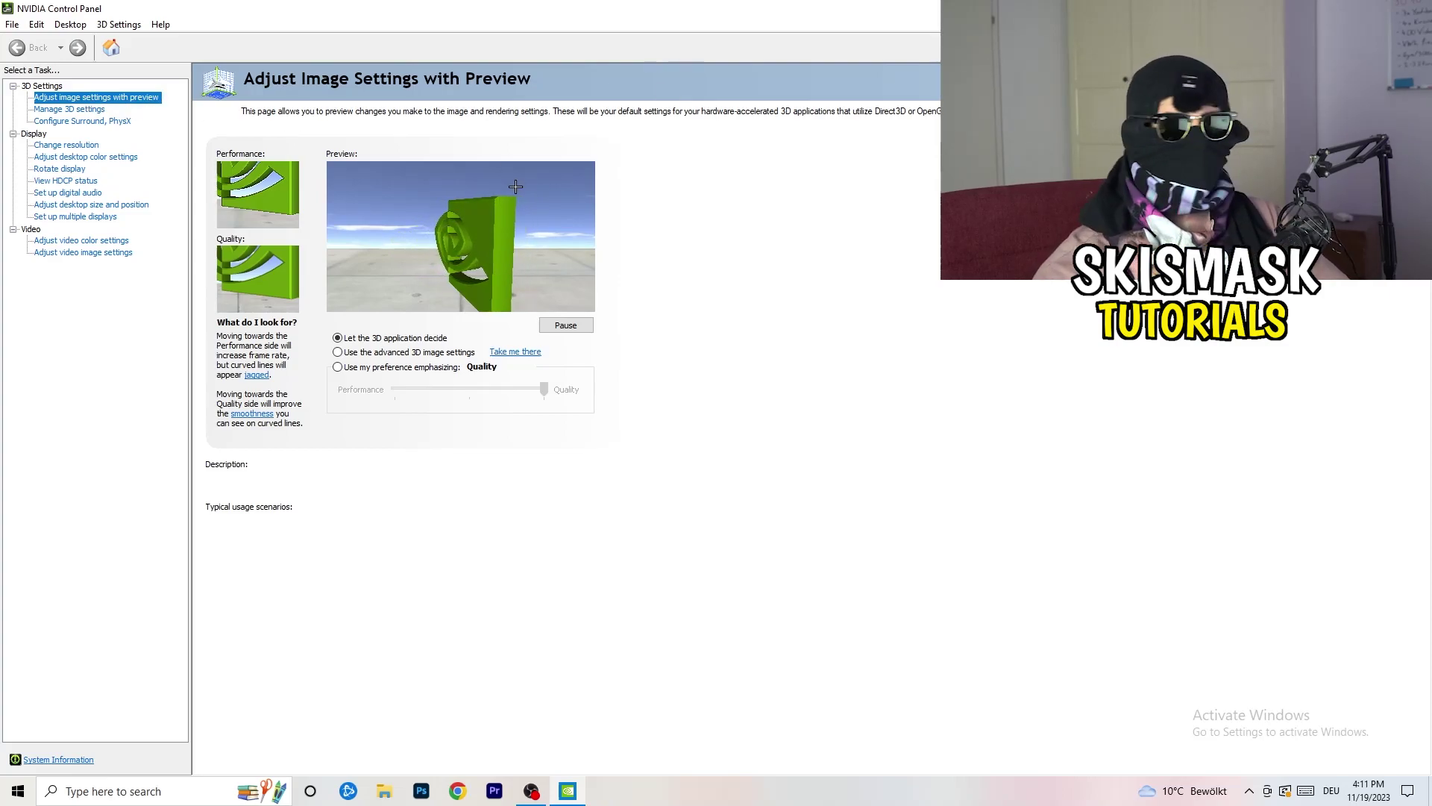
mouse_move(398, 367)
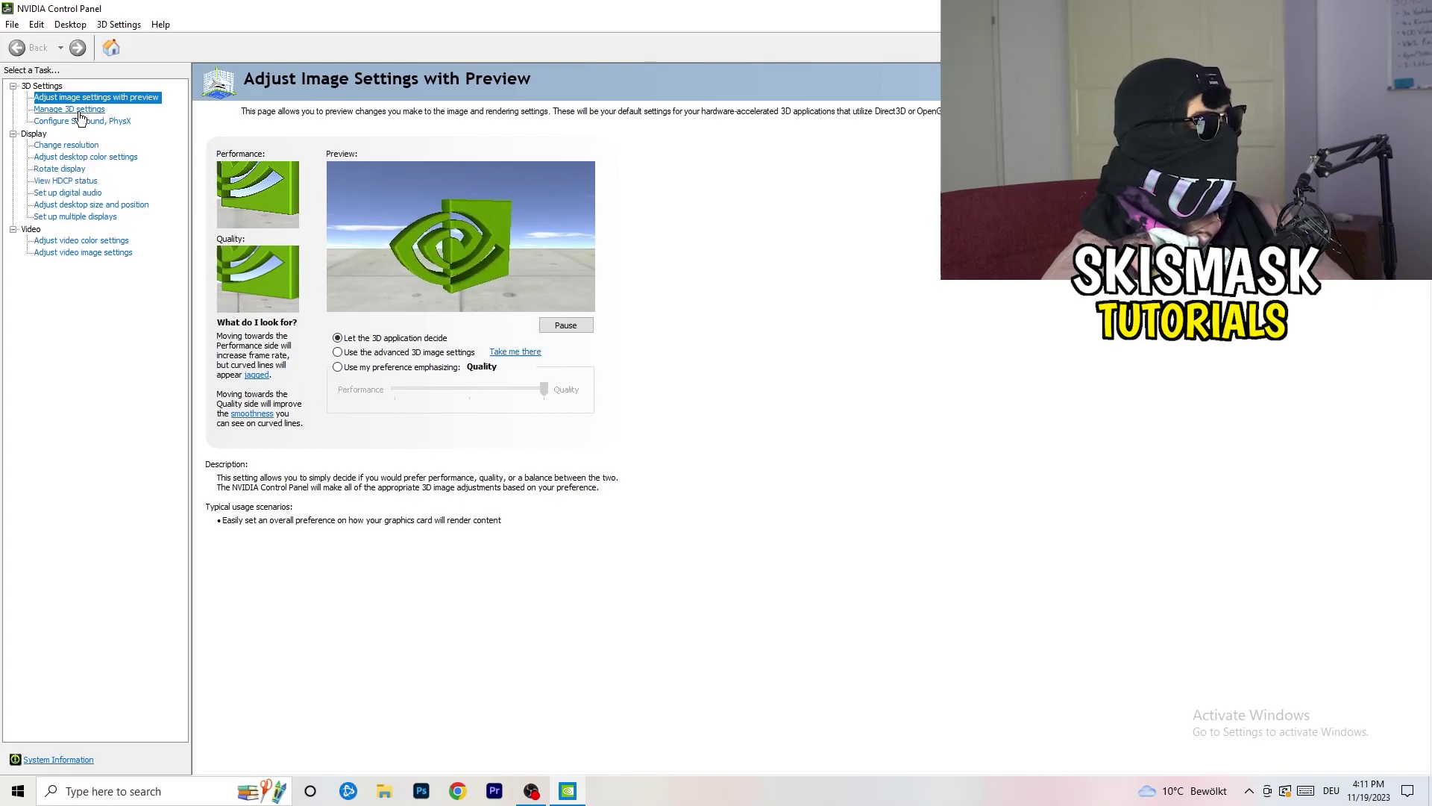
- Check Change Resolution shows 1920 × 1080 native at 60Hz, then close the panel
left_click(57, 145)
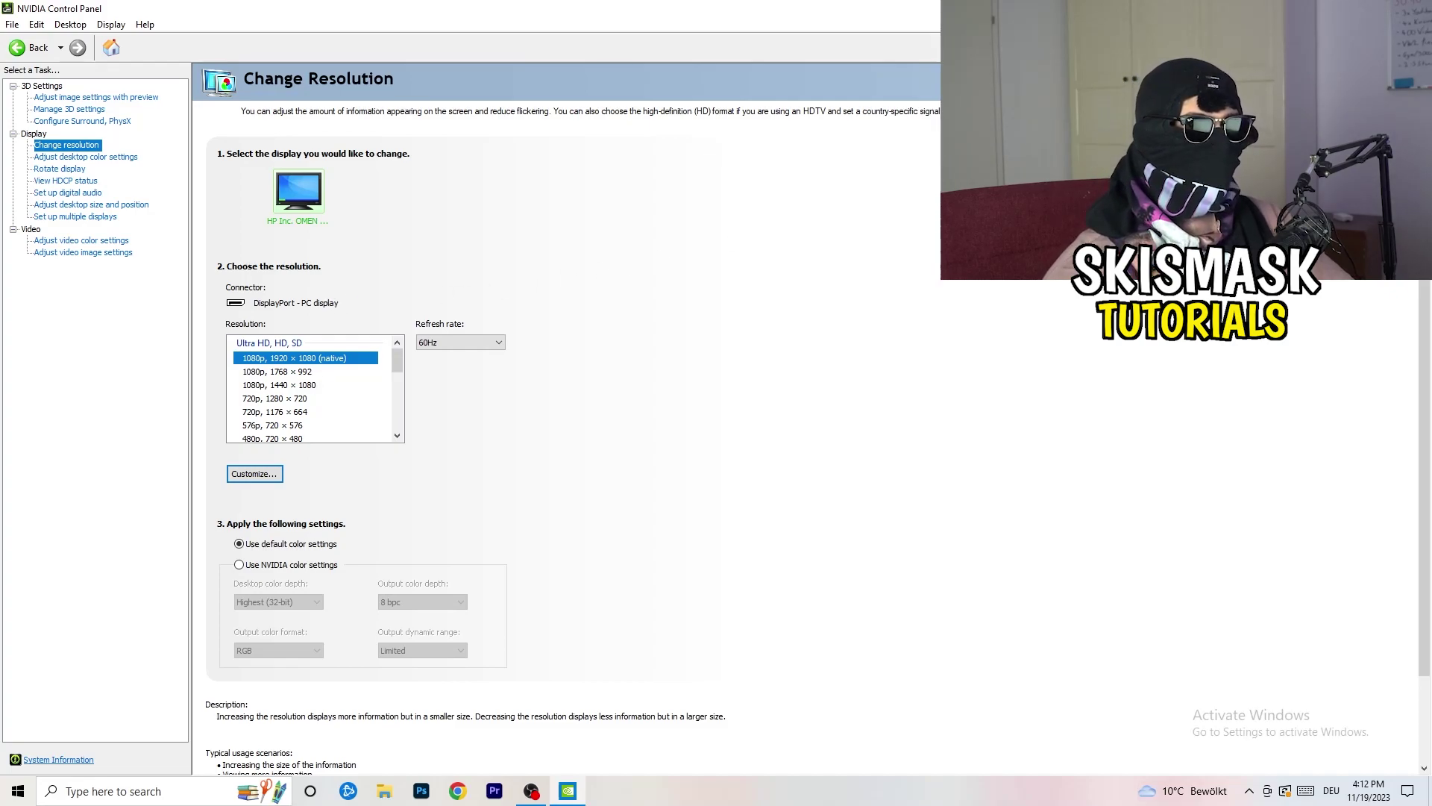
key("alt+F4")
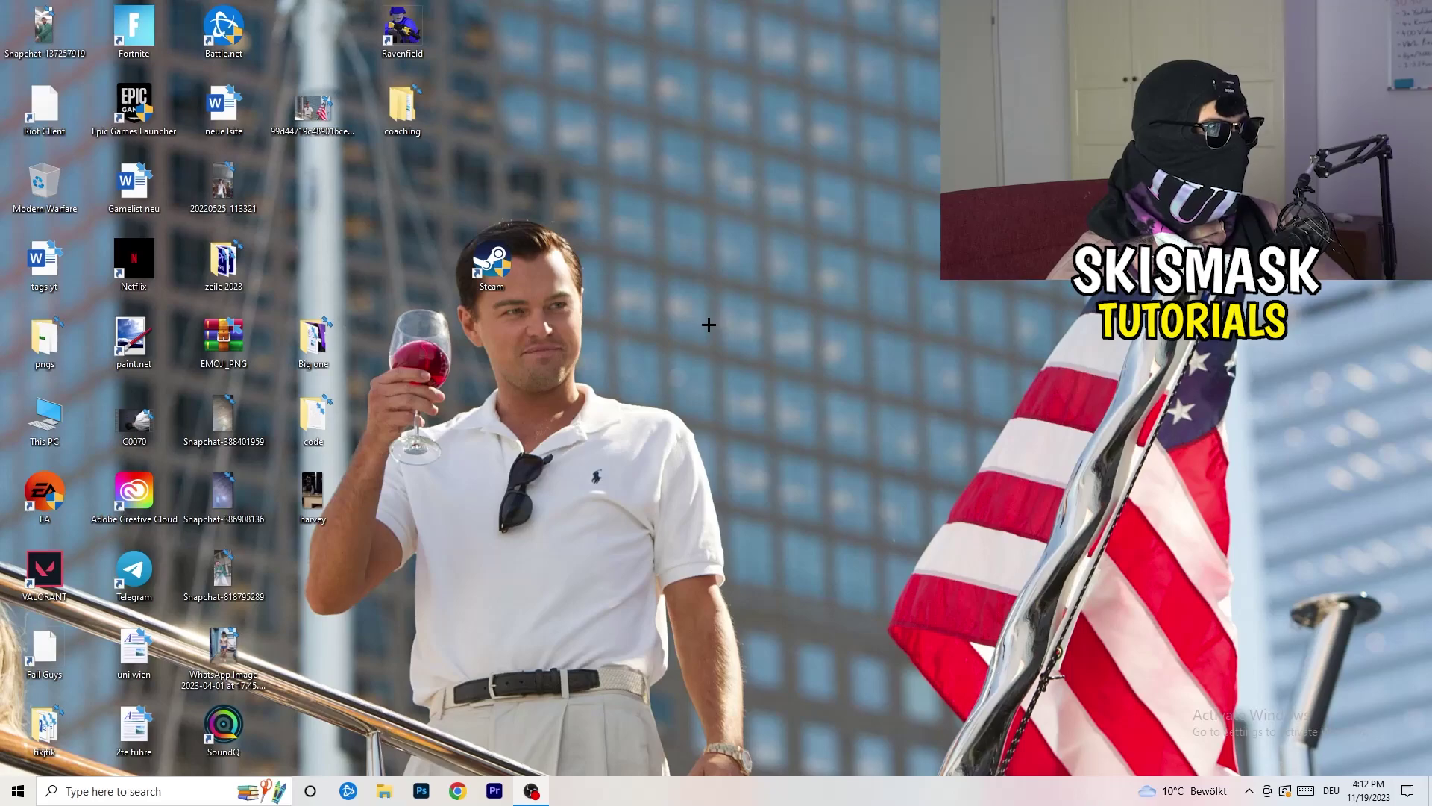
- Reach the System Display page from Start > Settings
key("super")
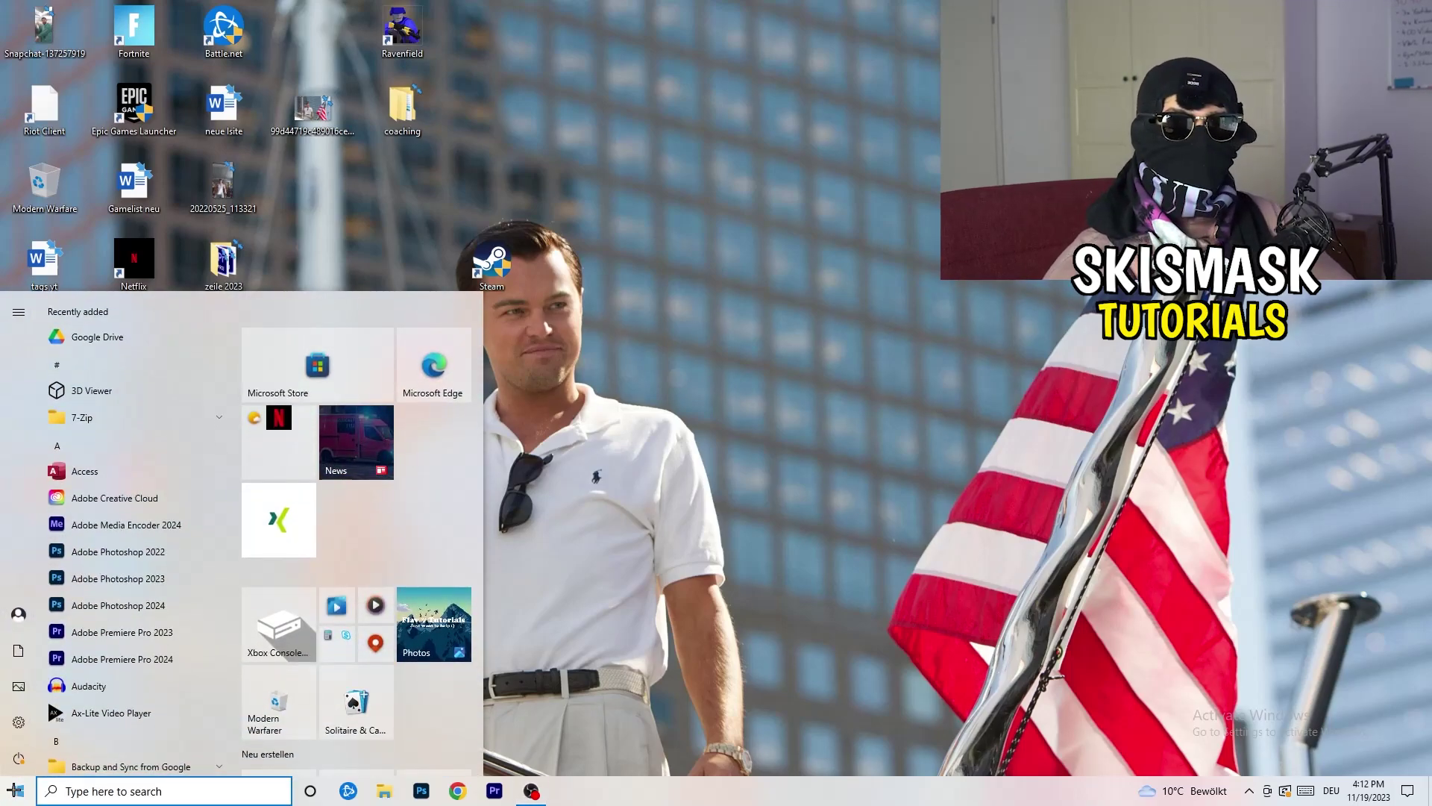
left_click(23, 724)
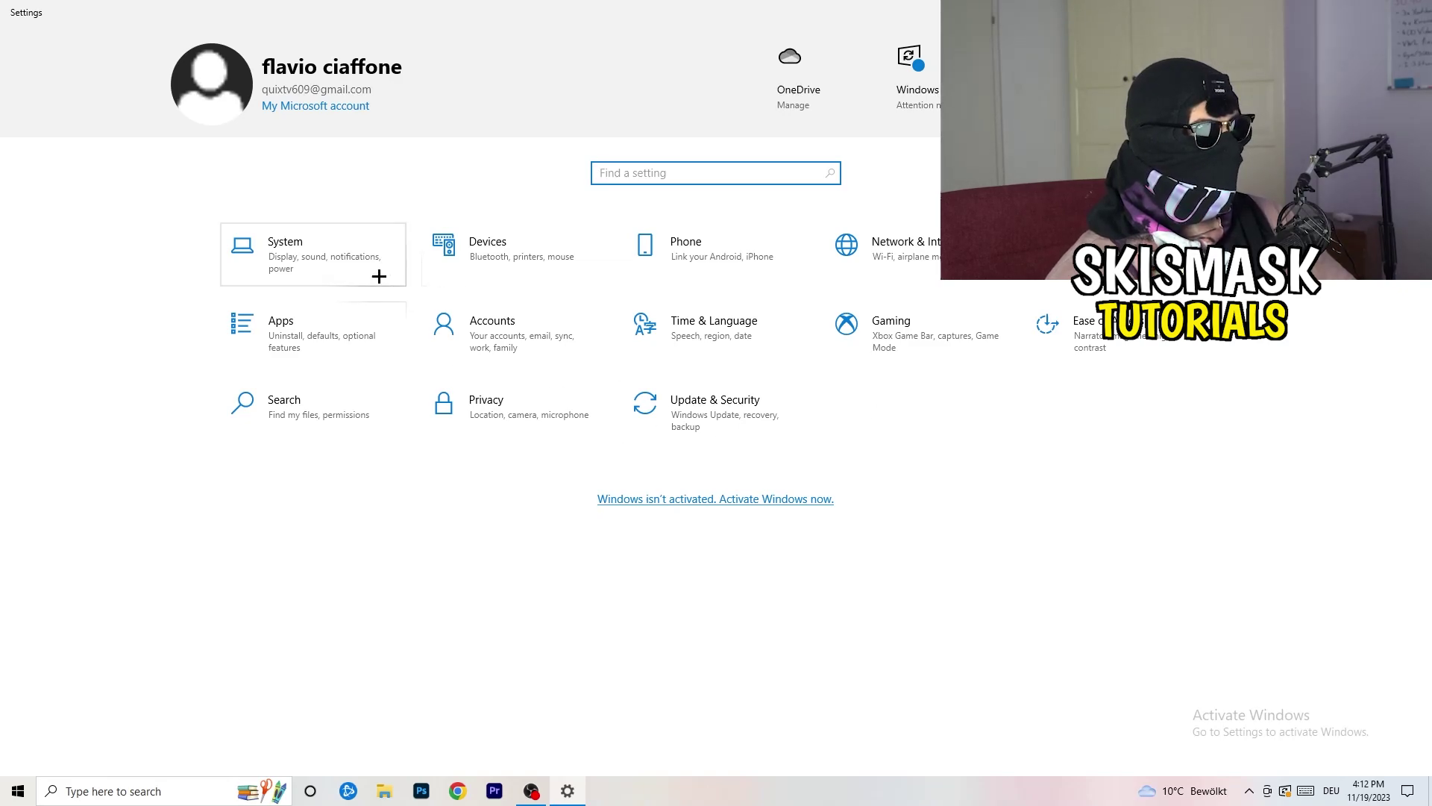
left_click(348, 257)
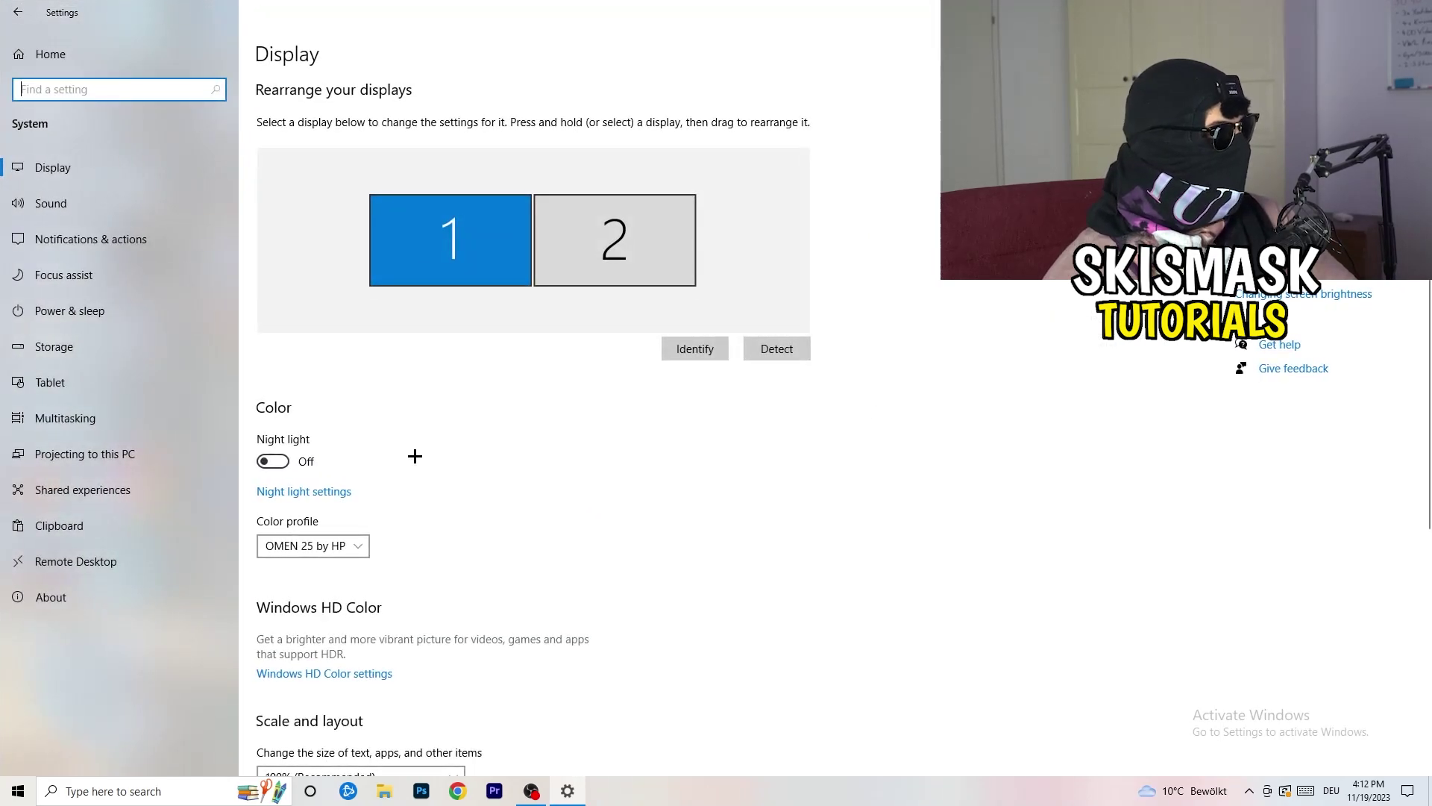
left_click(451, 68)
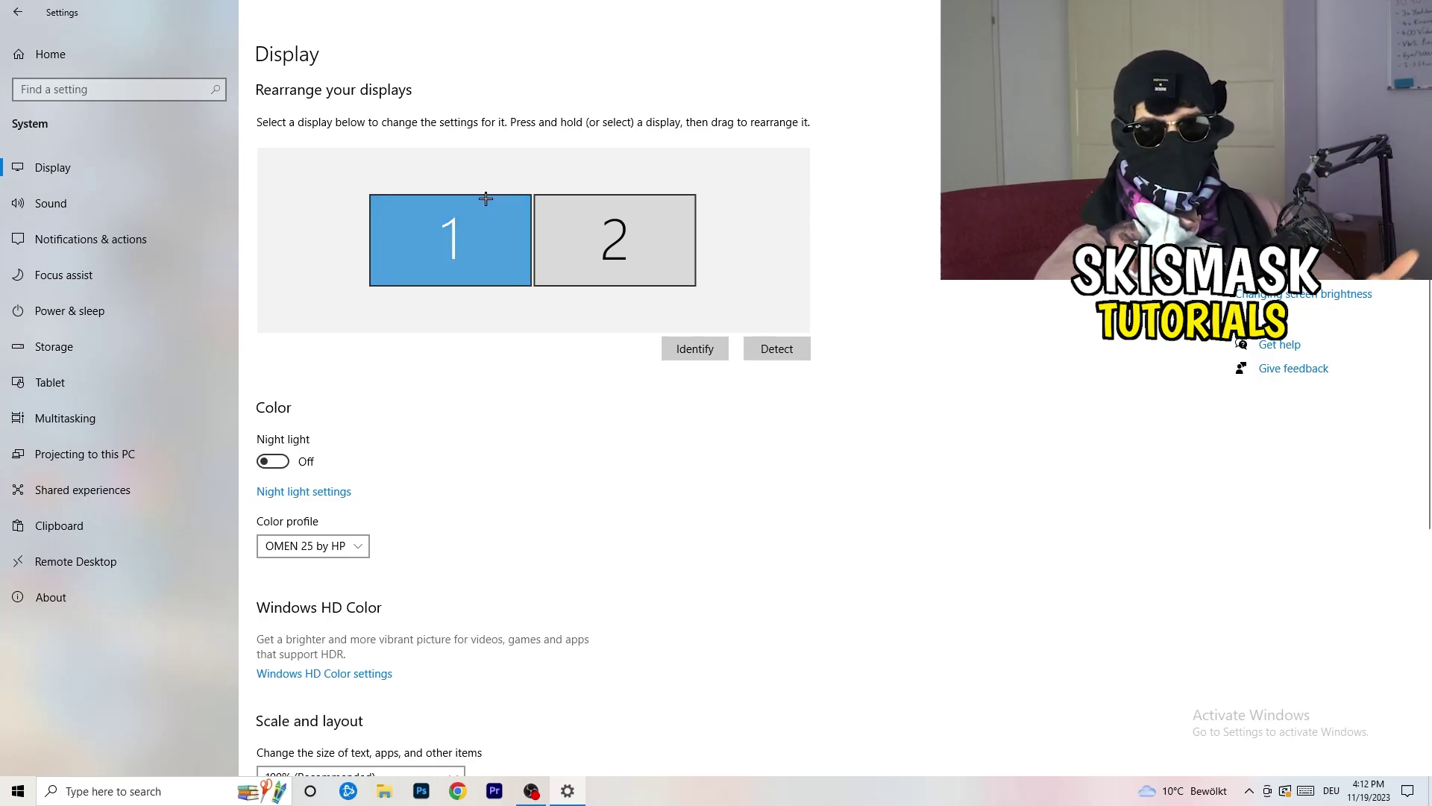
scroll(469, 356, "down", 3)
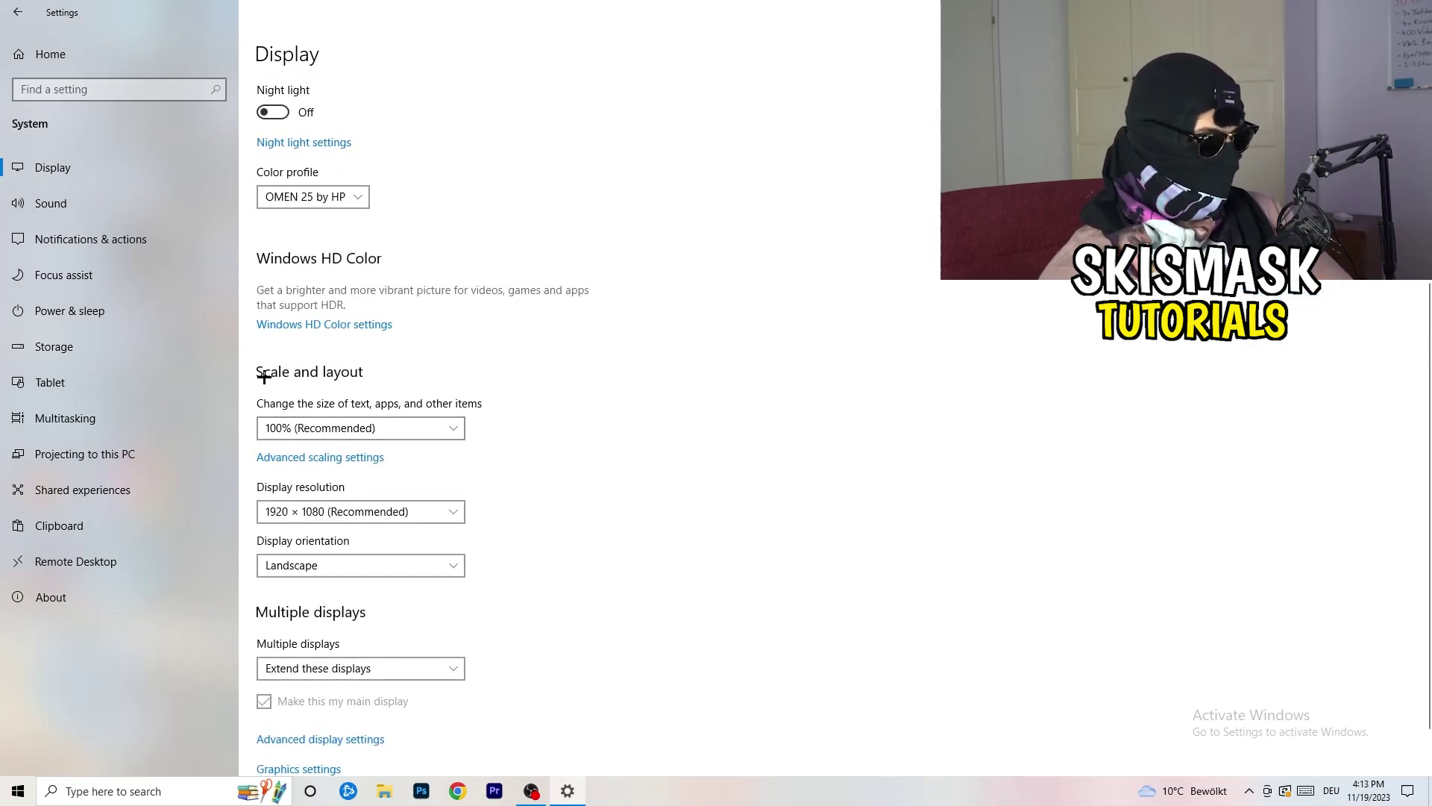
- Keep display scaling at 100% and resolution at 1920 × 1080
left_click(413, 436)
left_click(741, 460)
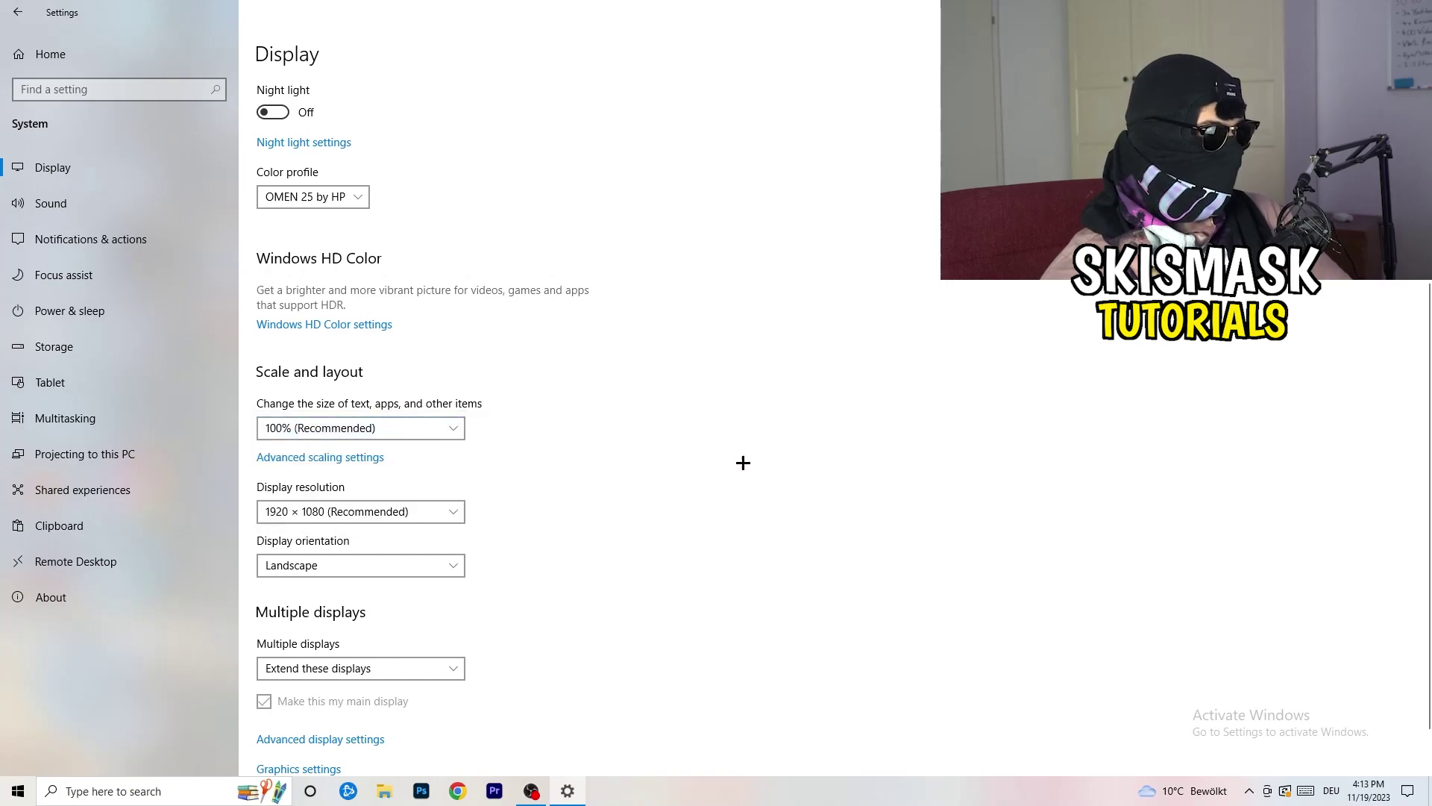
left_click(436, 434)
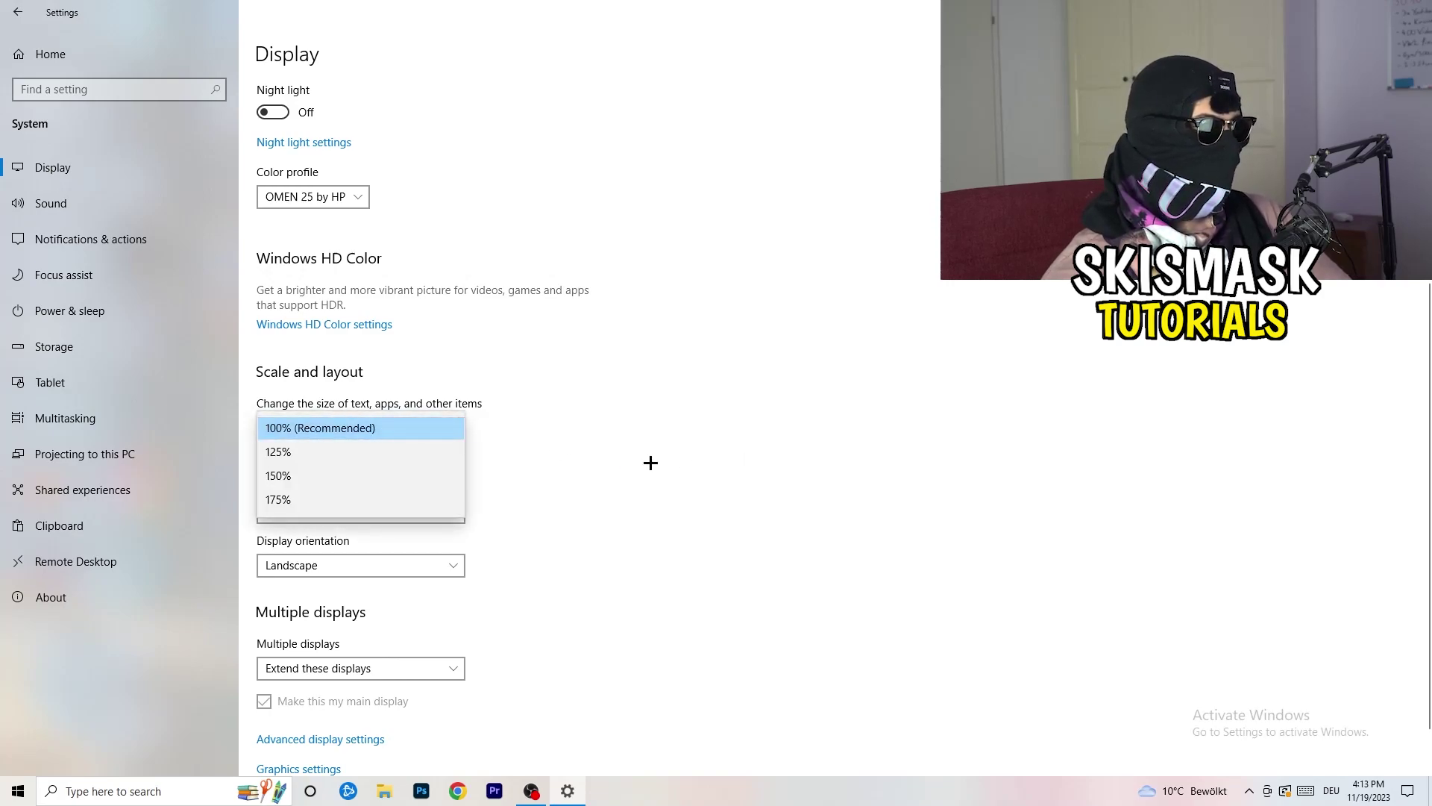
left_click(650, 461)
scroll(653, 463, "down", 1)
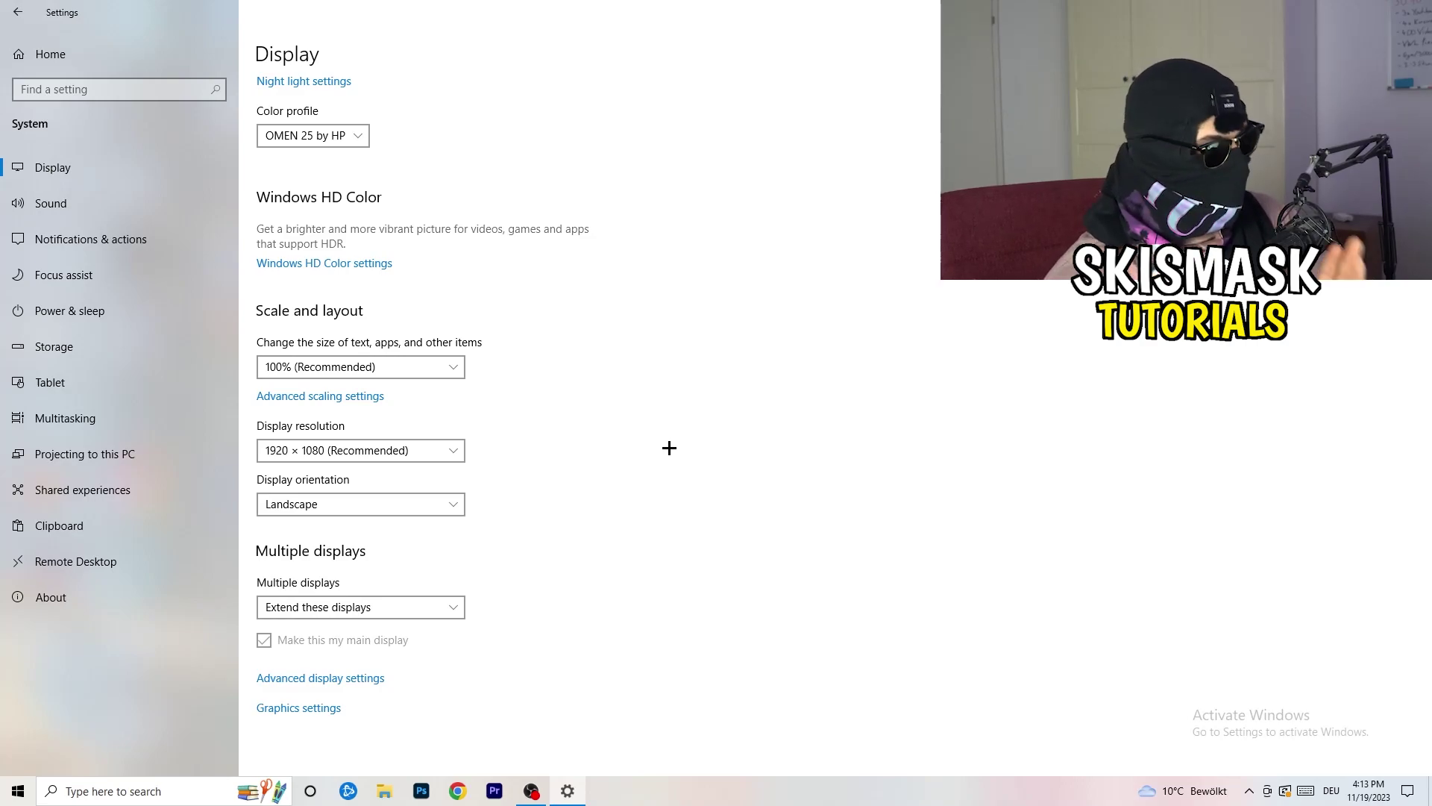
left_click(454, 452)
left_click(563, 421)
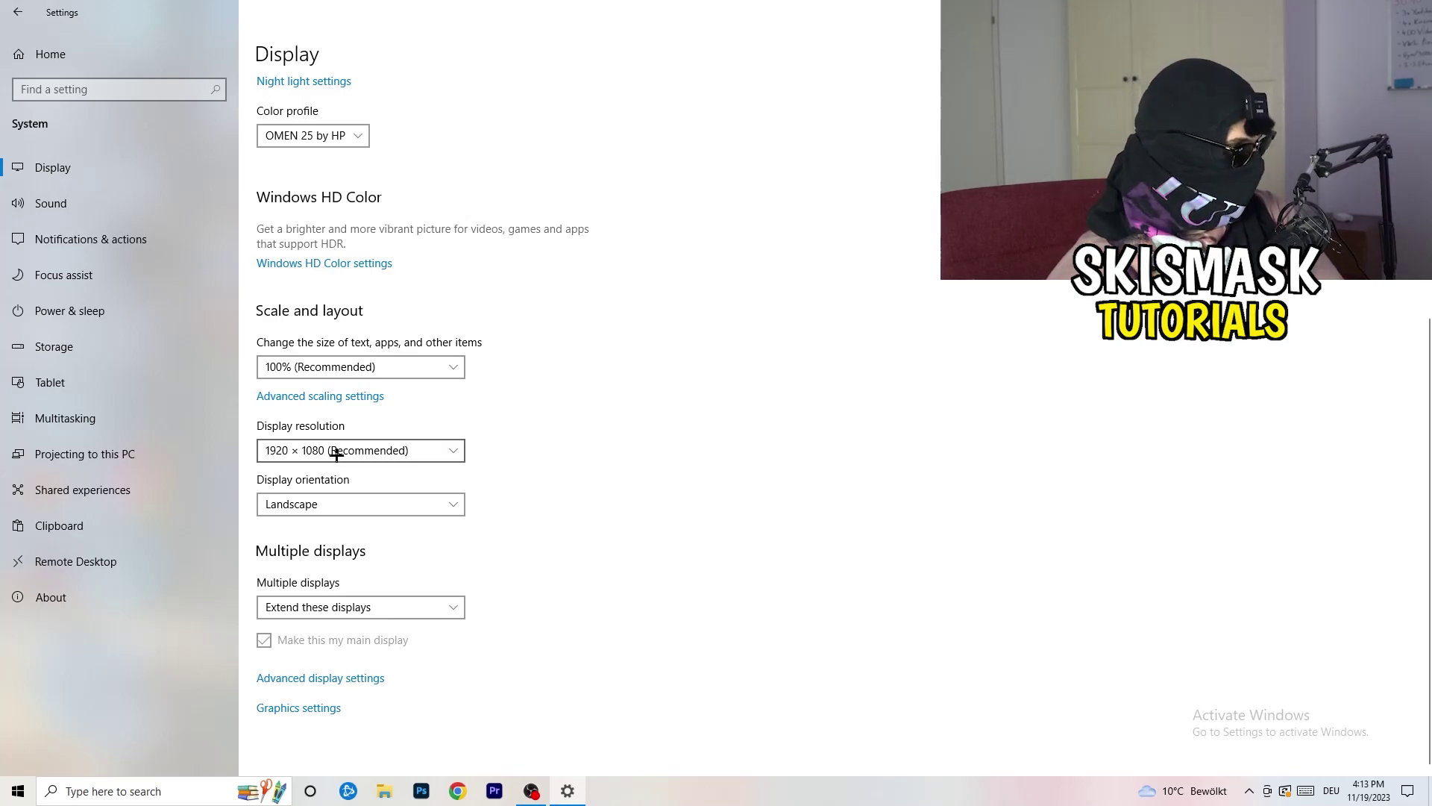
- From Power & sleep, show the additional power plans in Power Options
left_click(99, 310)
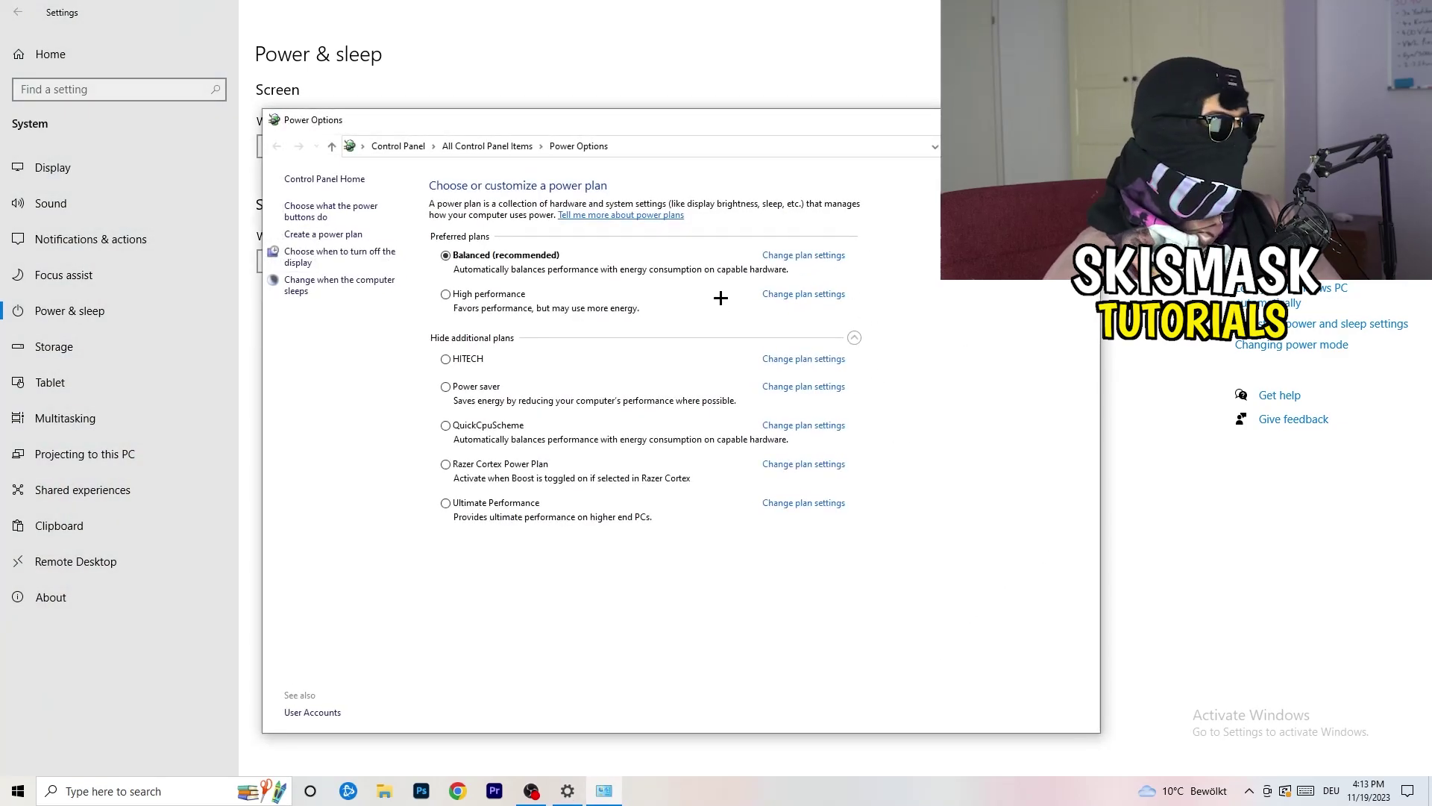
left_click(855, 338)
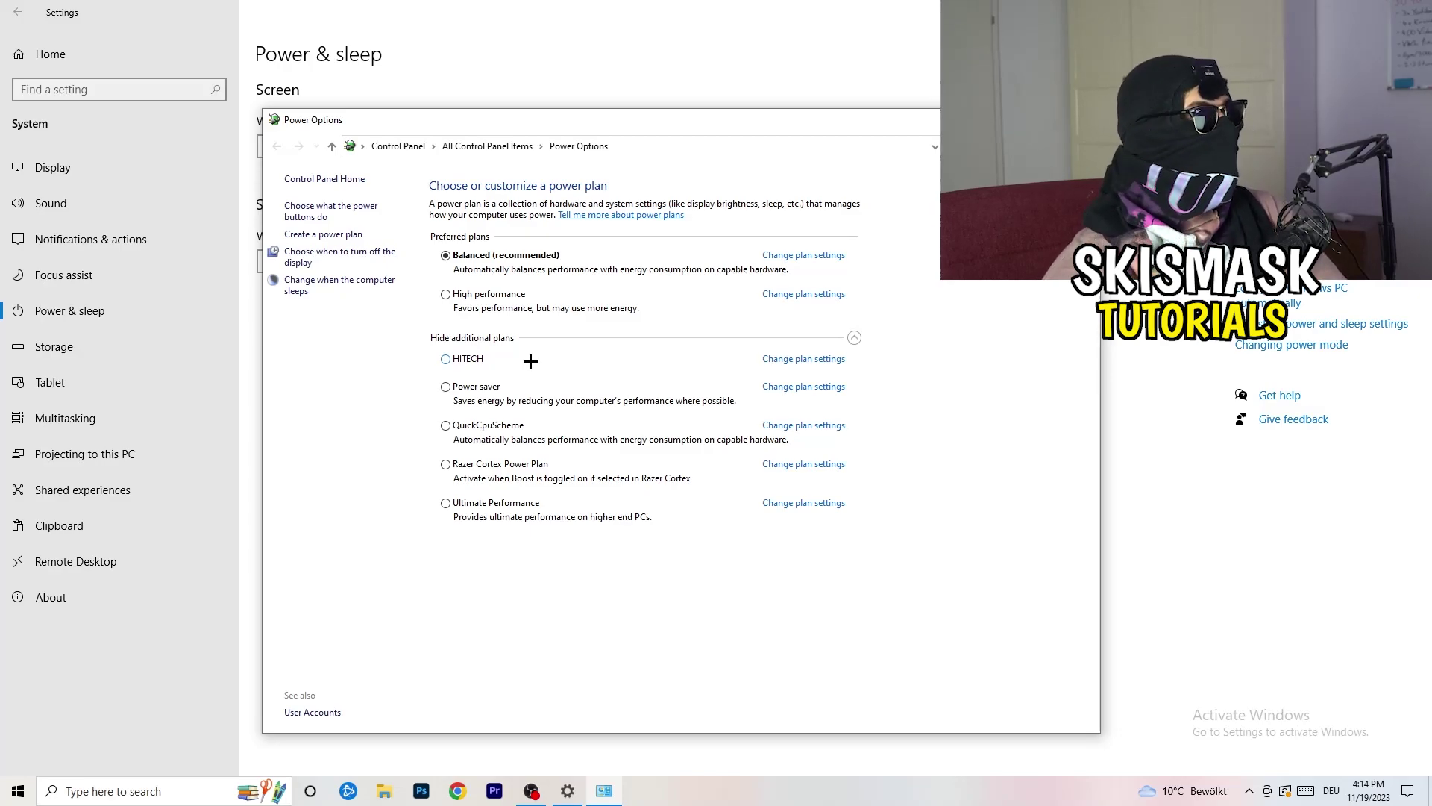
- Close Power Options and reach the Storage Sense configuration page
left_click(1076, 119)
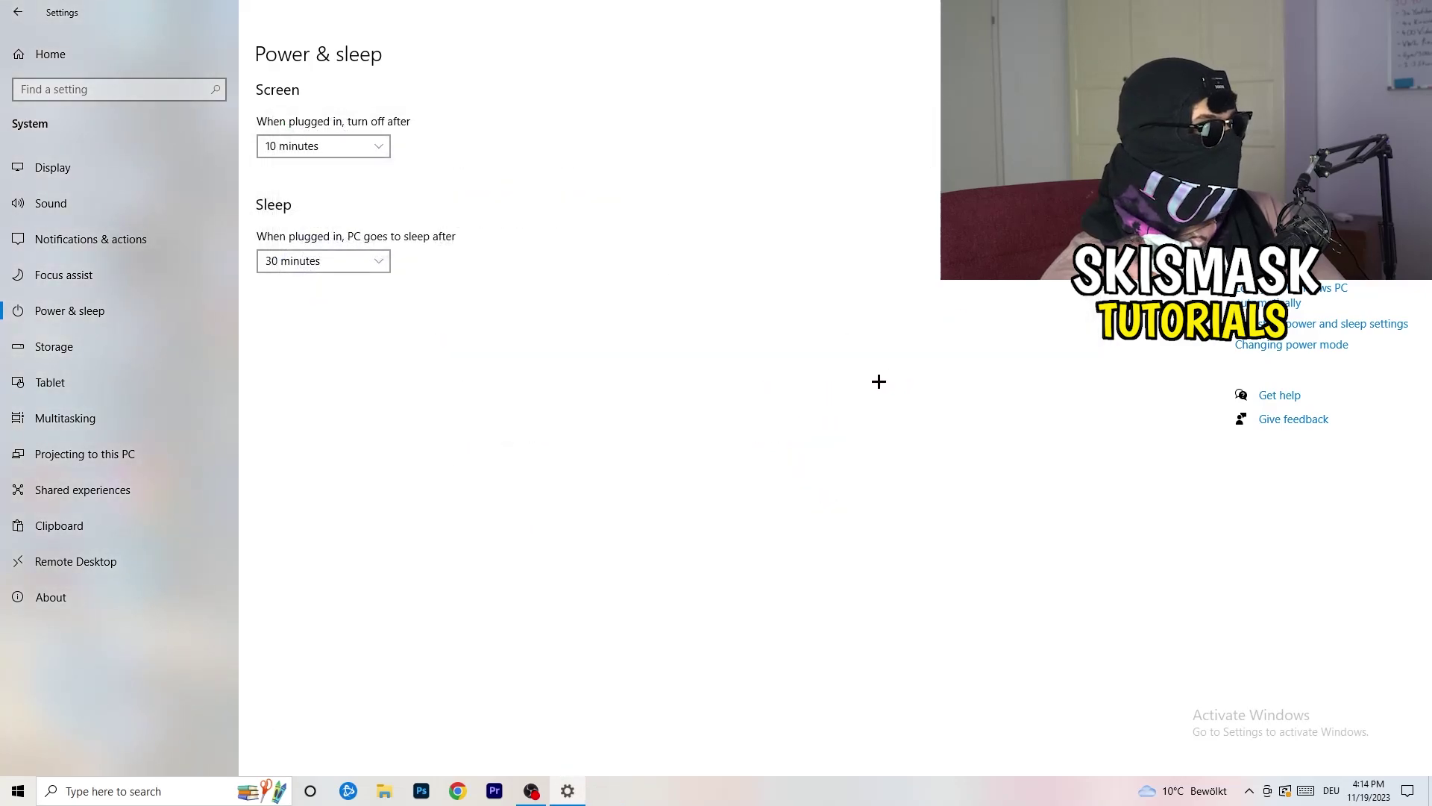
left_click(144, 355)
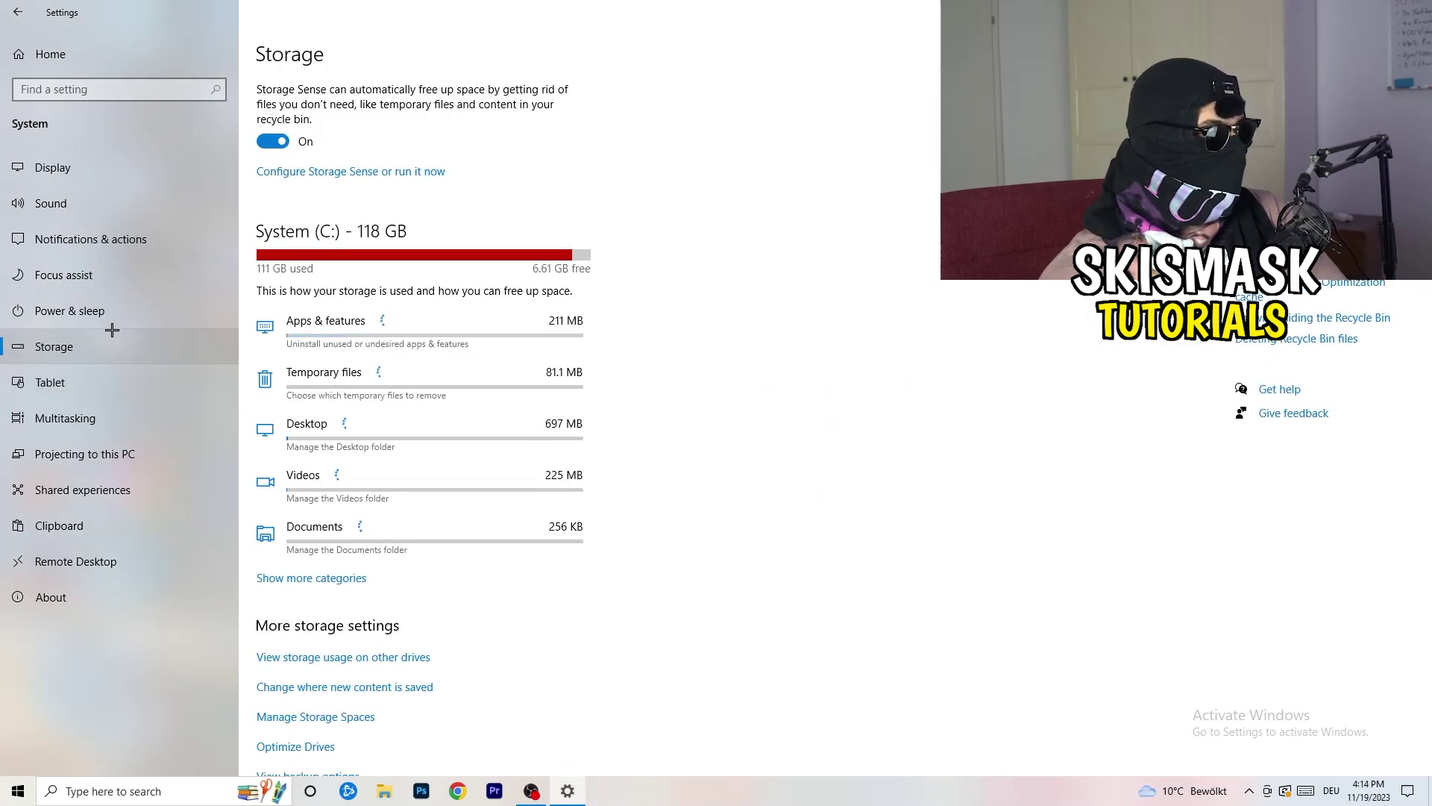
left_click(338, 174)
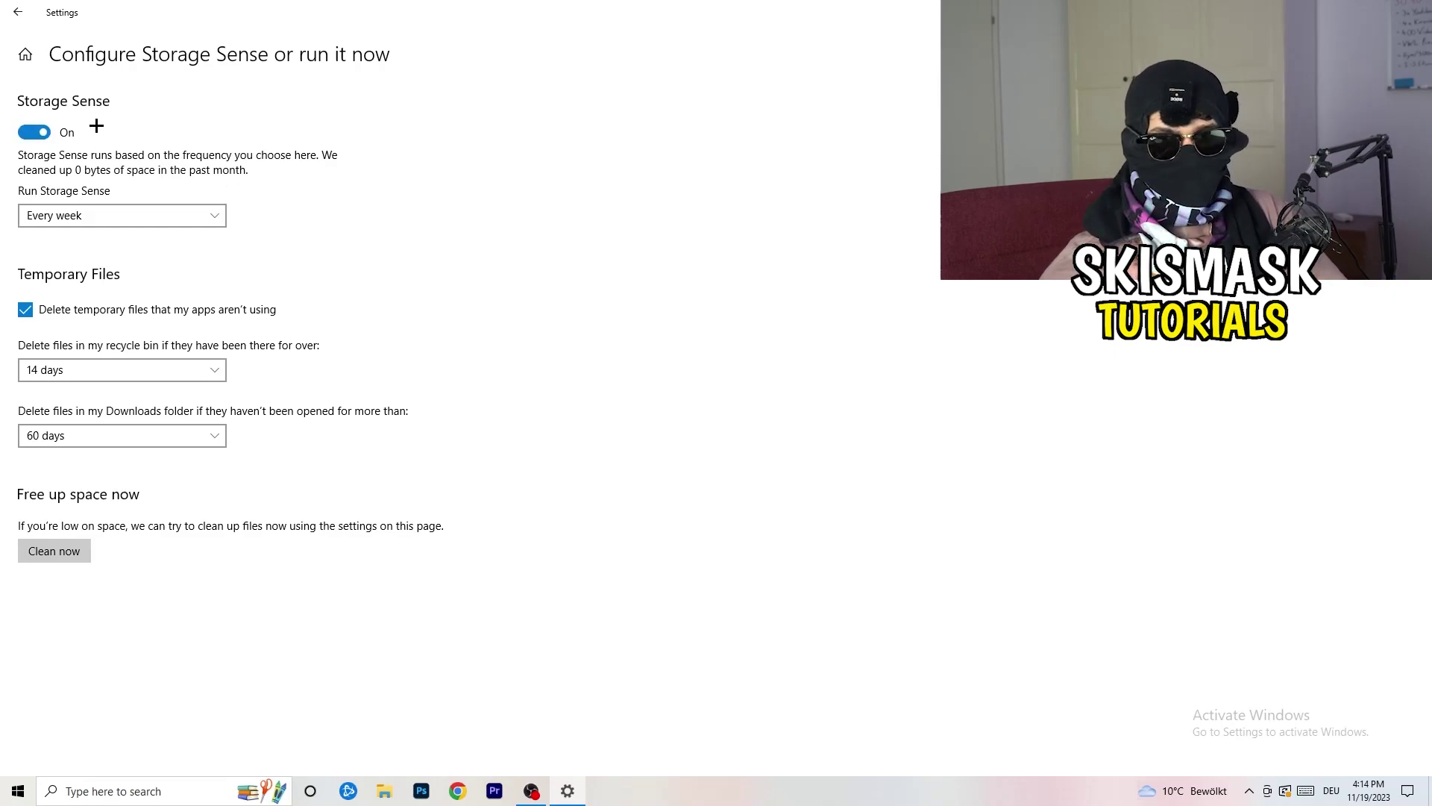
- Keep Storage Sense running weekly with 14-day recycle bin and 60-day Downloads cleanup
left_click(153, 212)
left_click(343, 218)
left_click(102, 216)
left_click(490, 209)
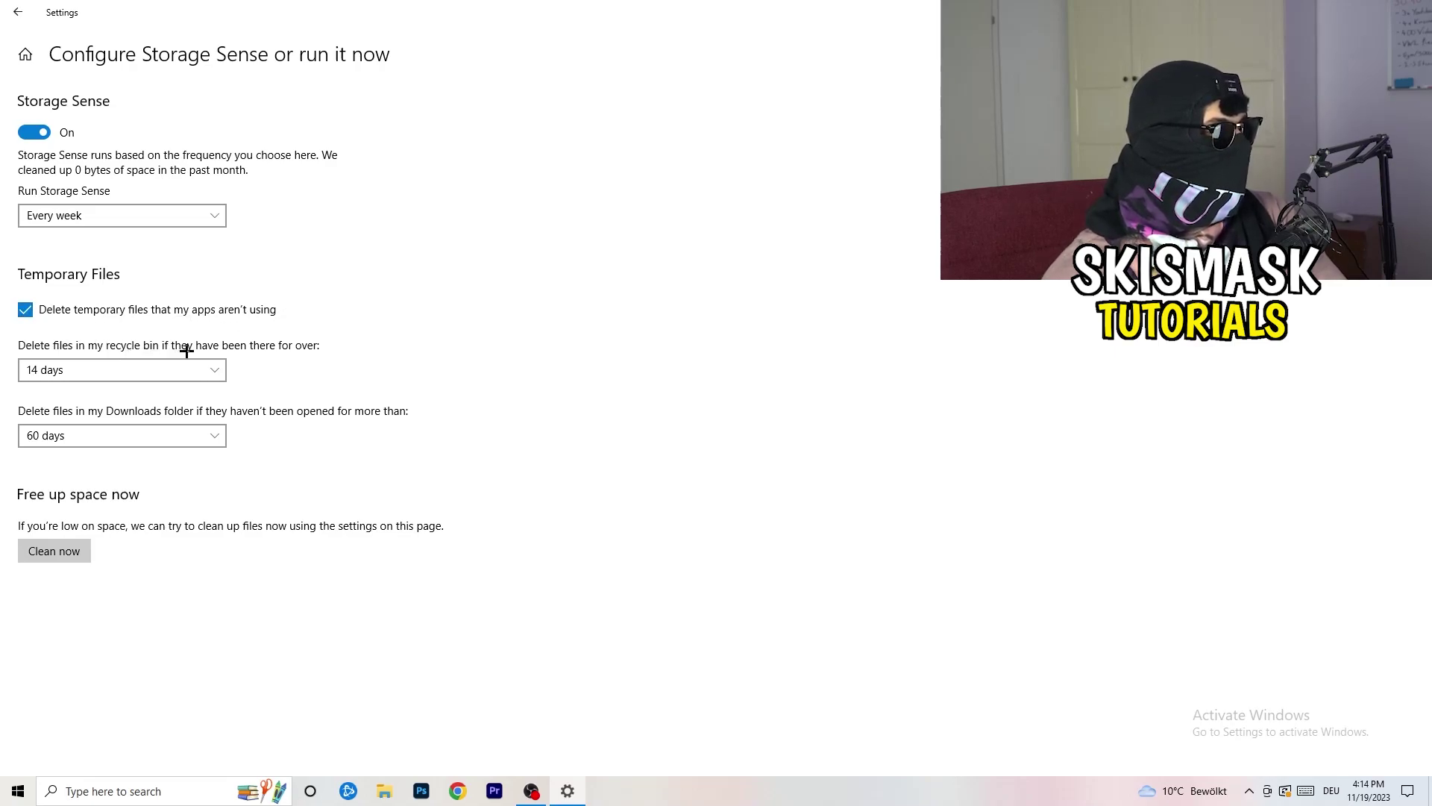
left_click(212, 370)
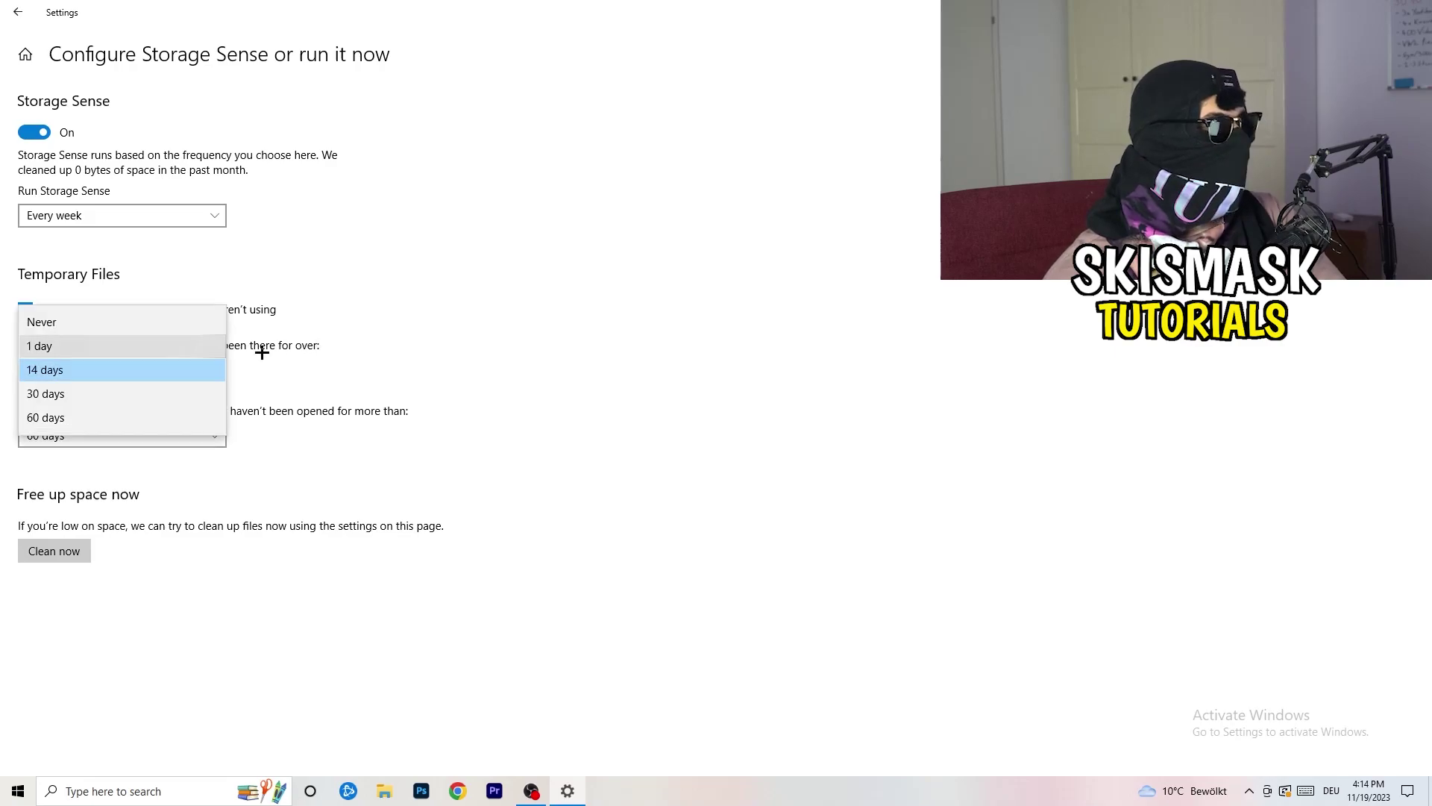
left_click(703, 301)
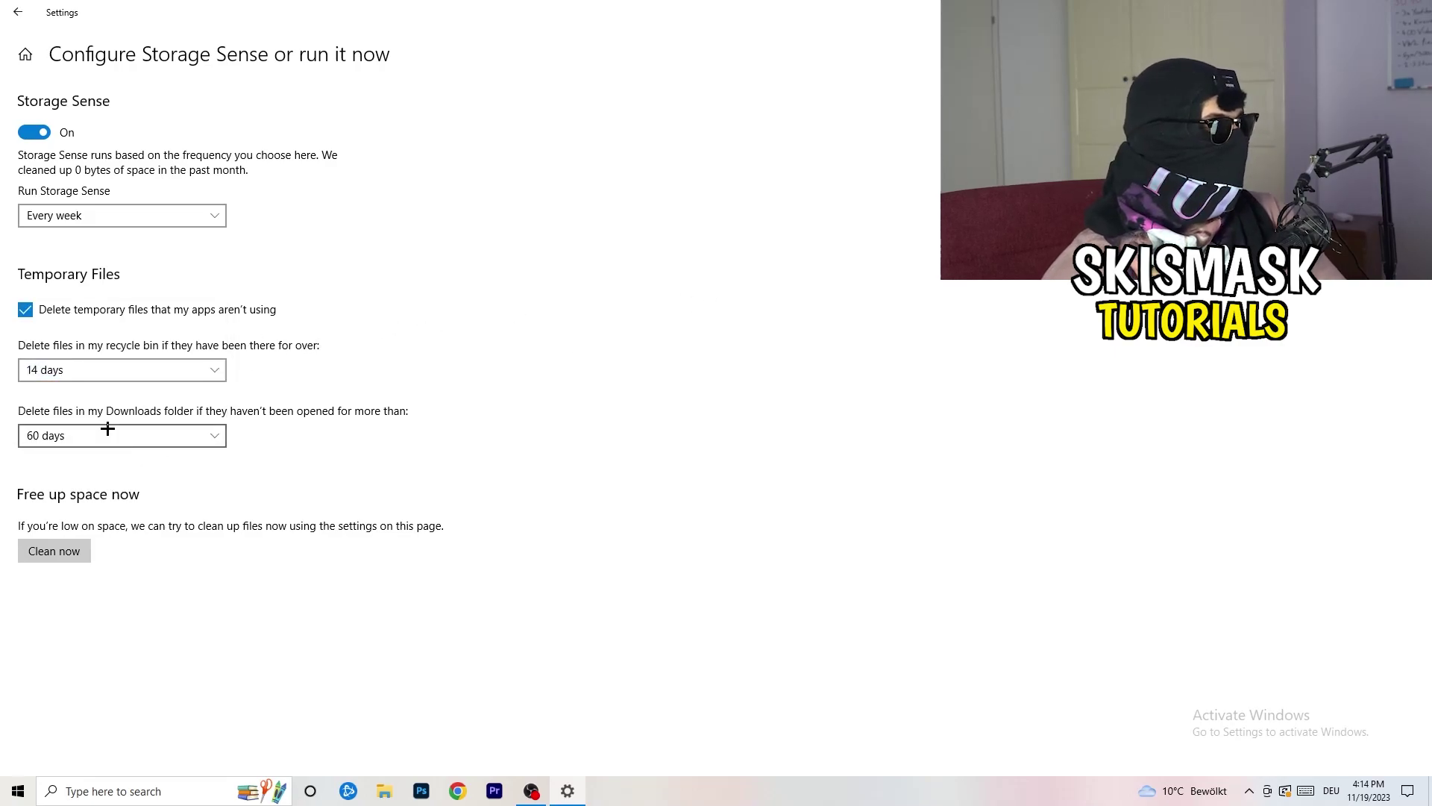
left_click(193, 435)
left_click(680, 335)
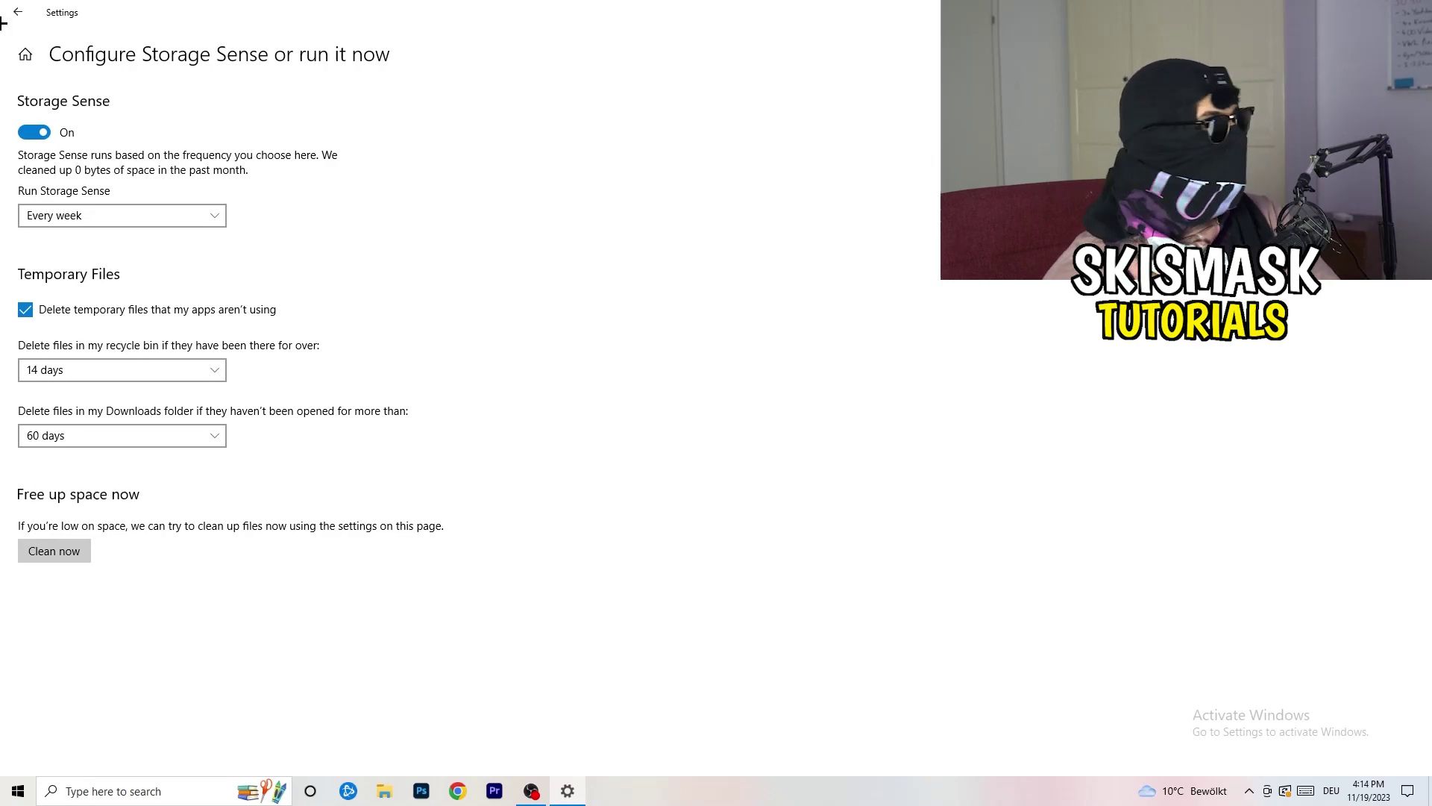
- Return to Settings home, enter Gaming with Xbox Game Bar off, and show Captures
left_click(16, 11)
left_click(16, 10)
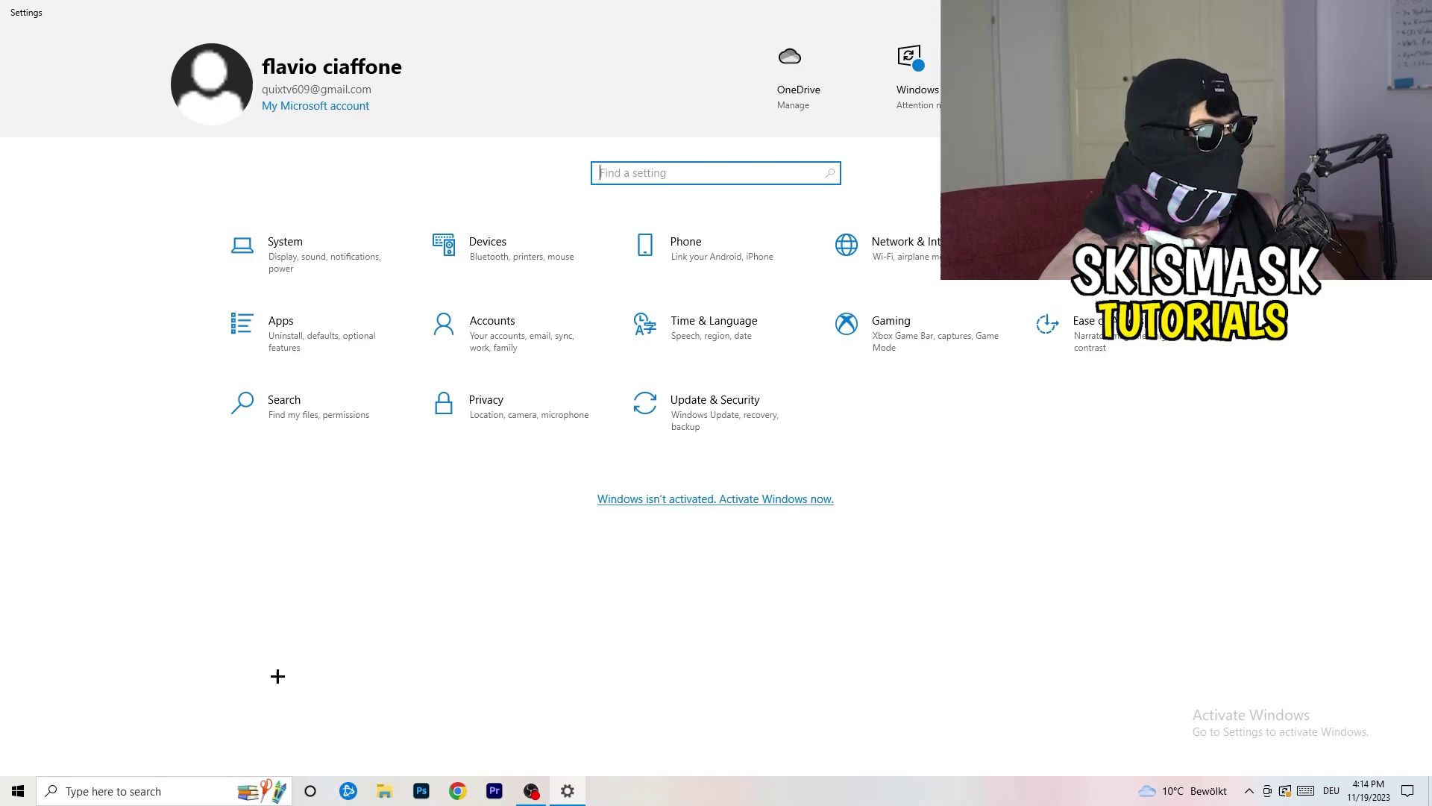
left_click(949, 336)
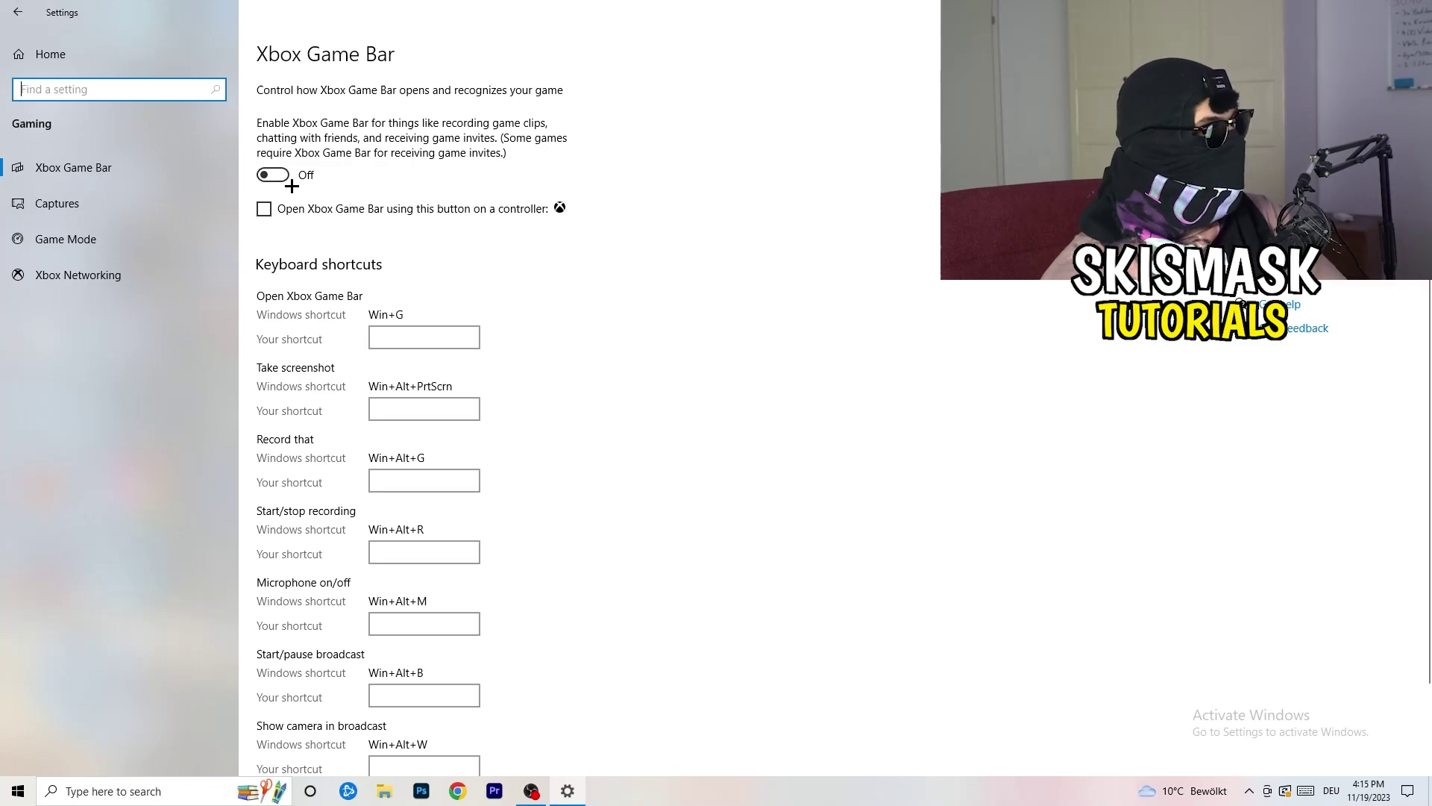
left_click(56, 203)
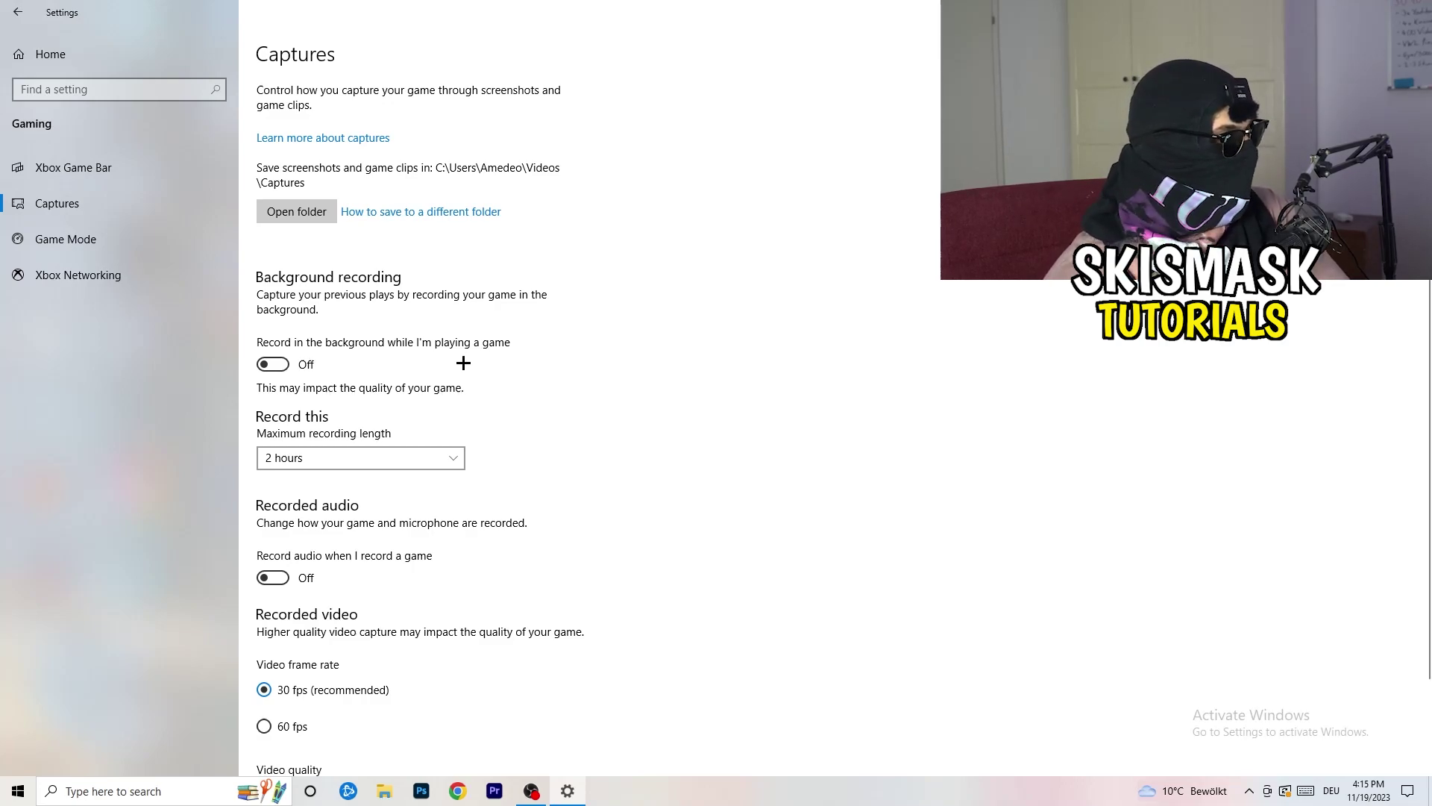
scroll(464, 363, "down", 2)
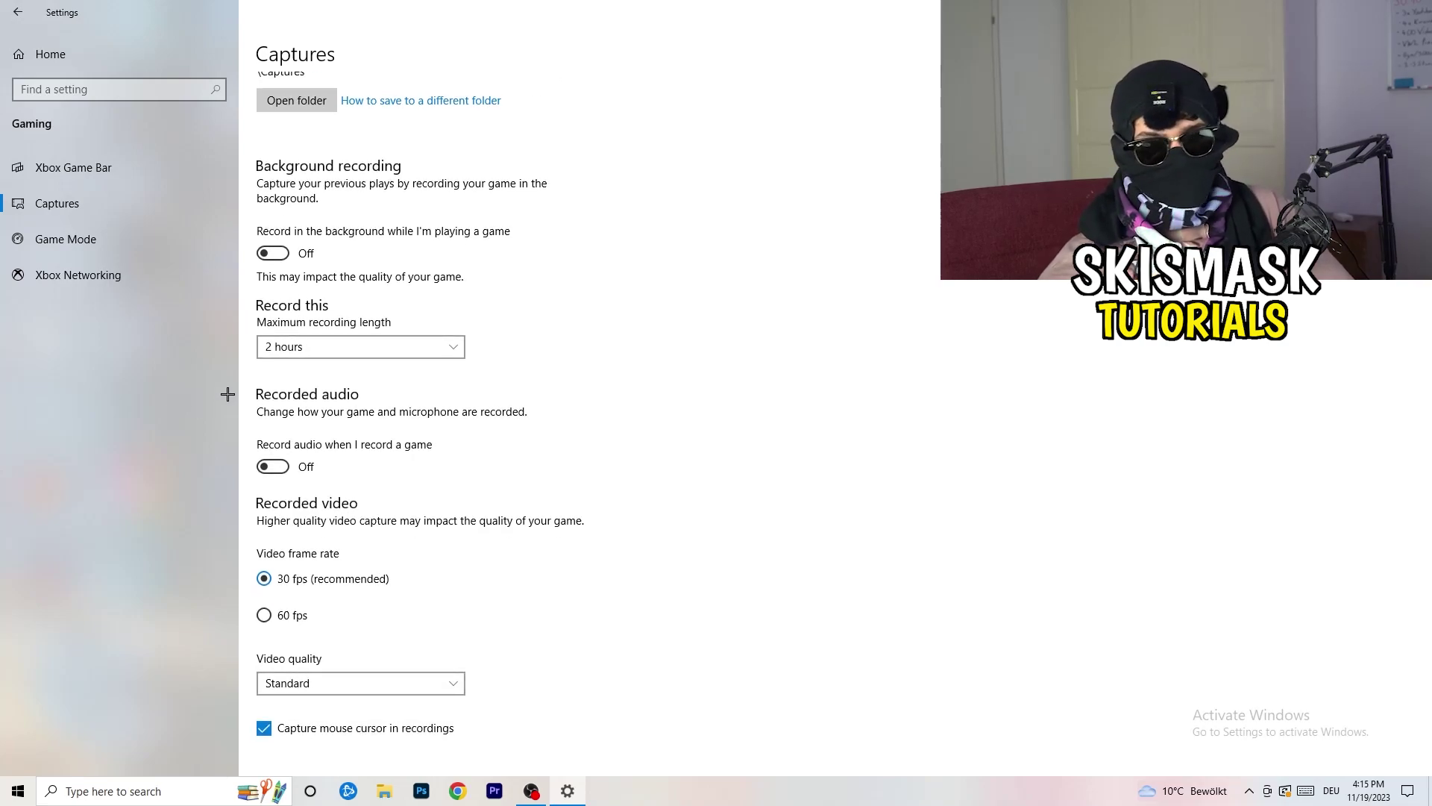
- Show the Game Mode page with Game Mode switched on
left_click(129, 248)
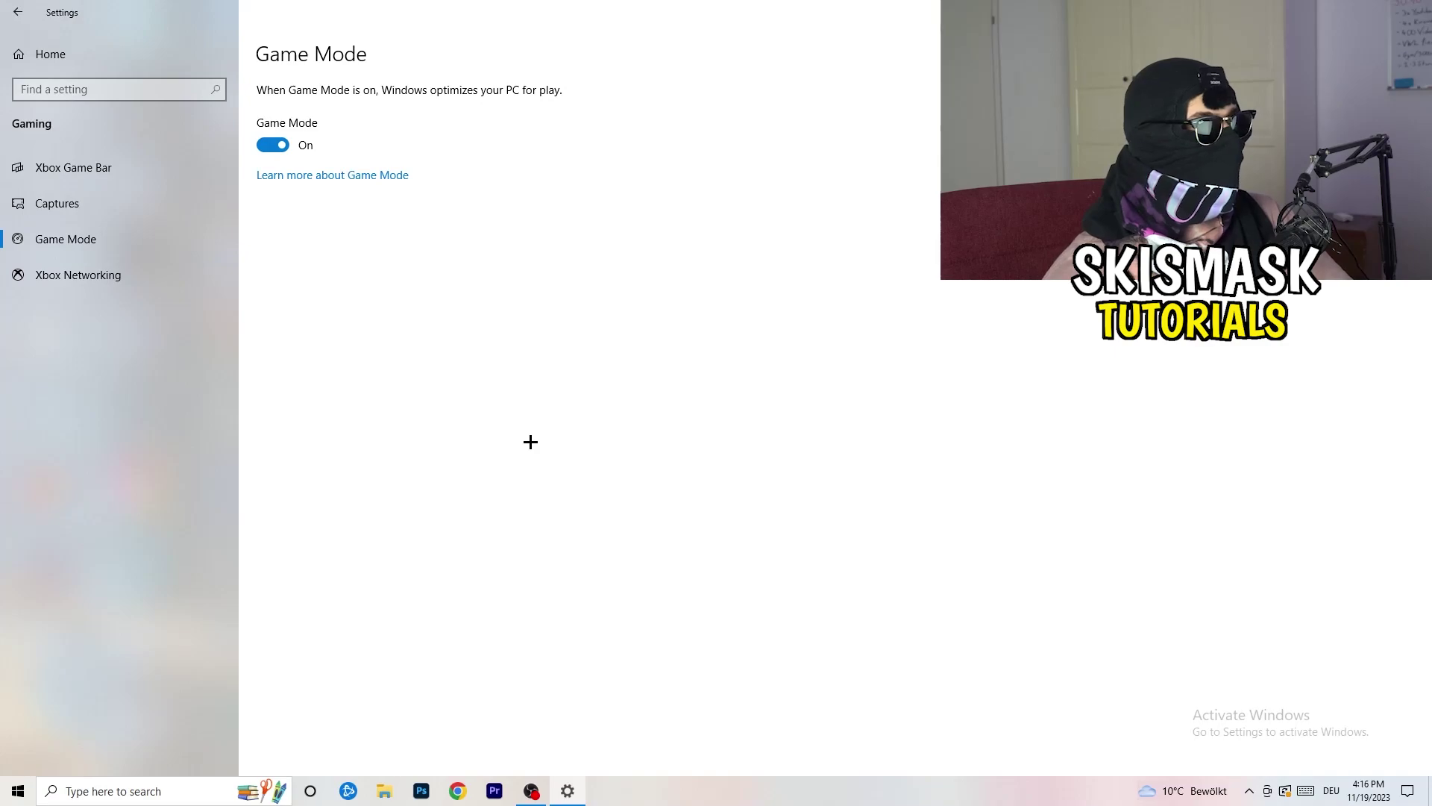
- Leave Game Mode on and close Settings to the desktop
left_click(1405, 12)
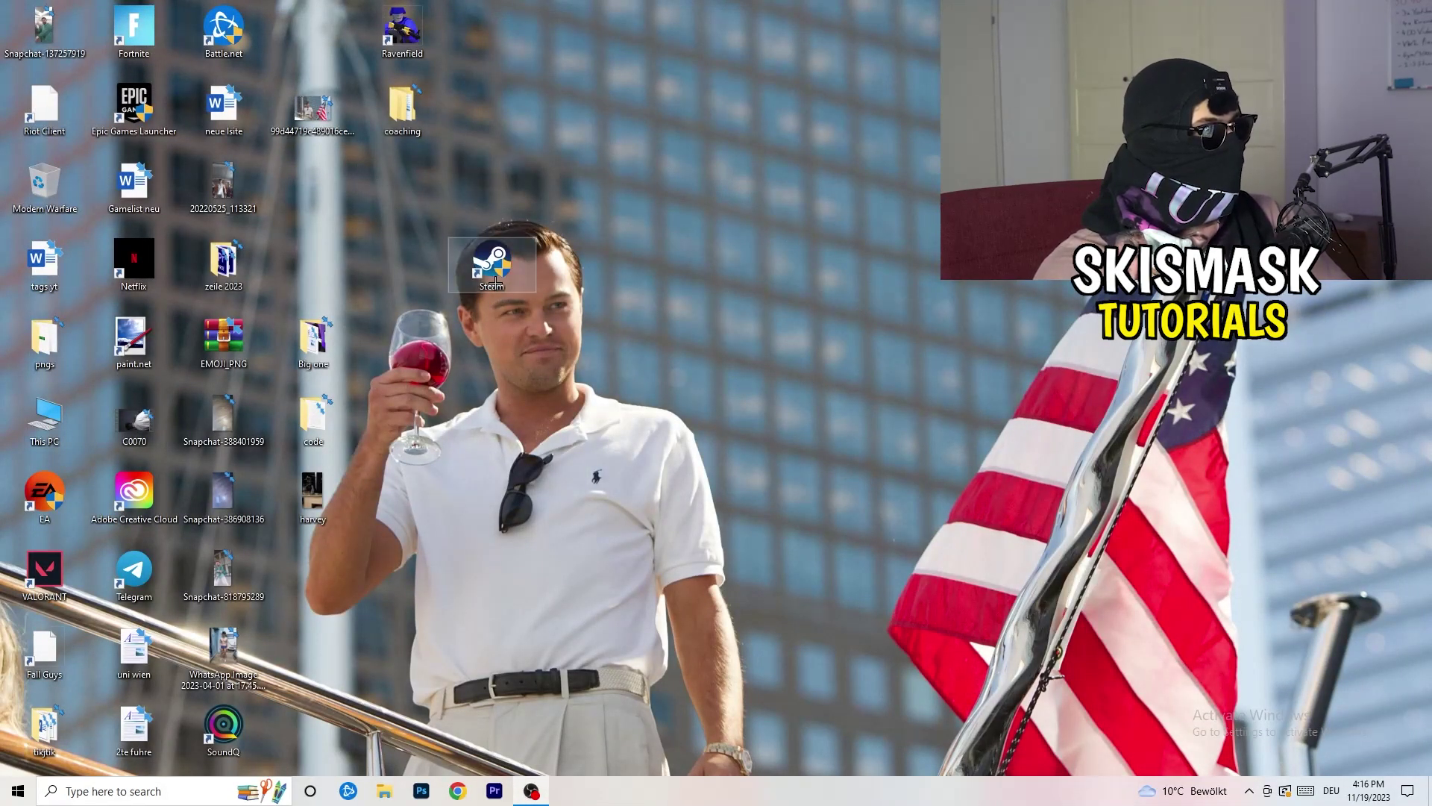
- Bring up the Steam shortcut's Compatibility properties
mouse_move(498, 293)
left_mouse_down()
mouse_move(767, 293)
mouse_move(671, 264)
left_mouse_up()
right_click(681, 260)
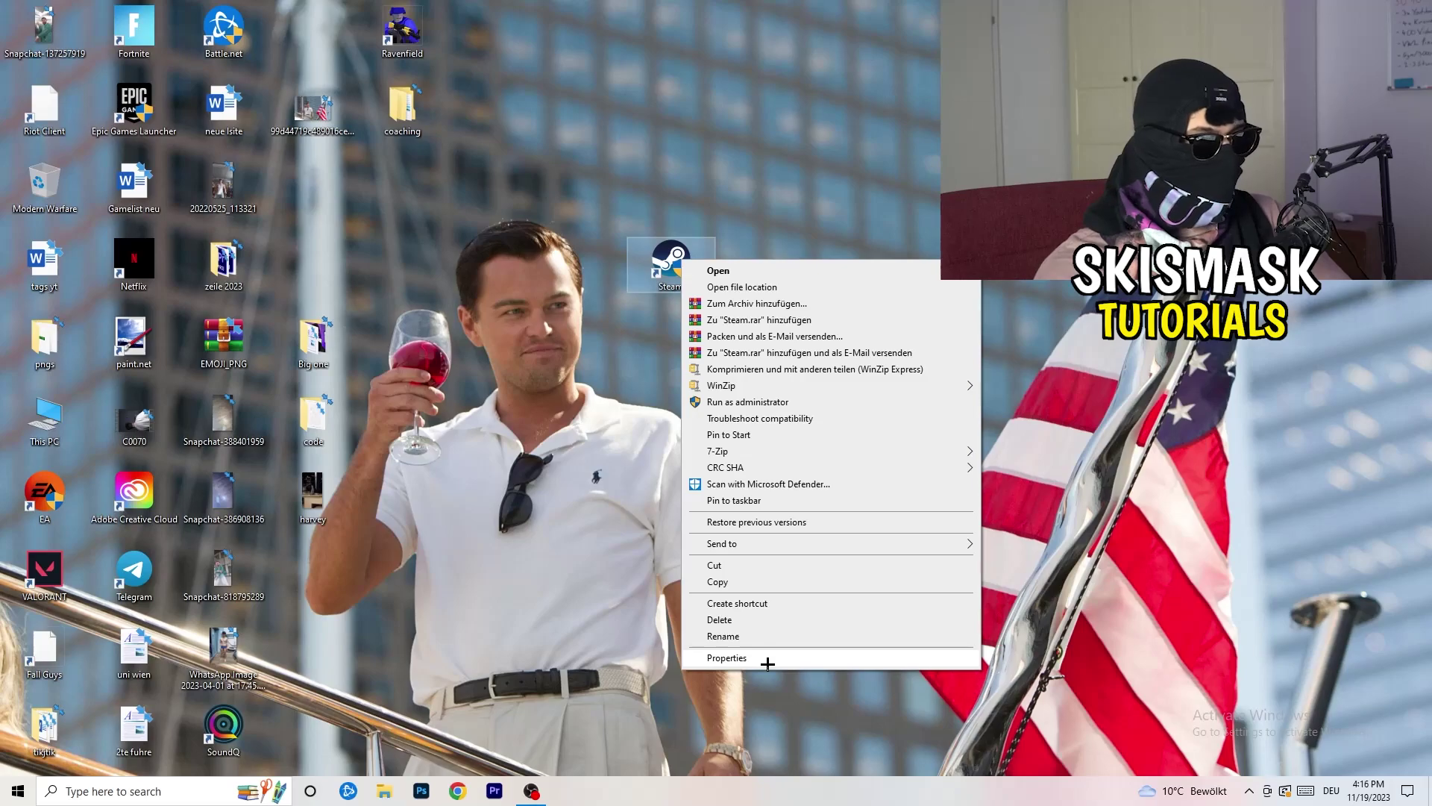
left_click(727, 658)
left_click_drag(777, 281, 502, 135)
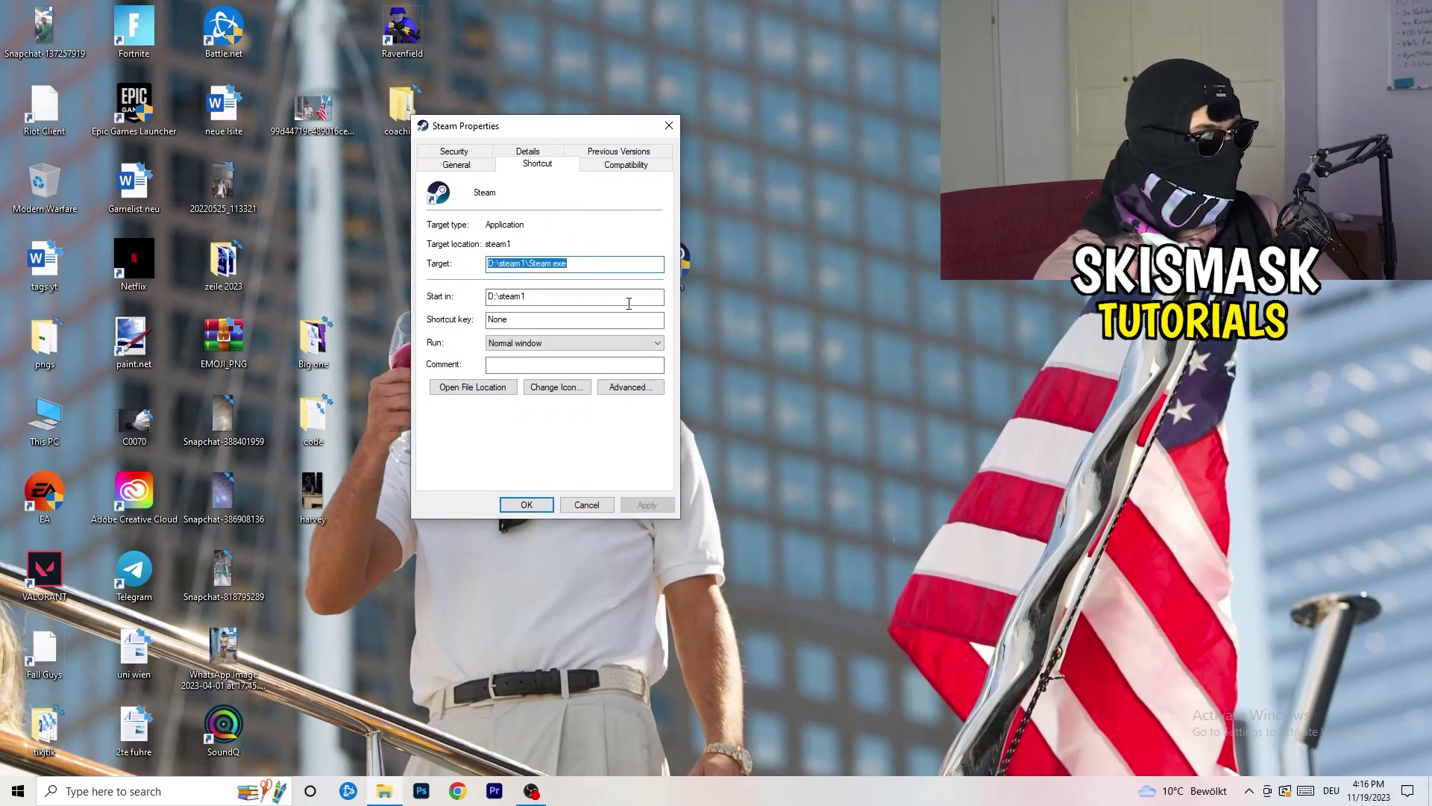
left_click(596, 163)
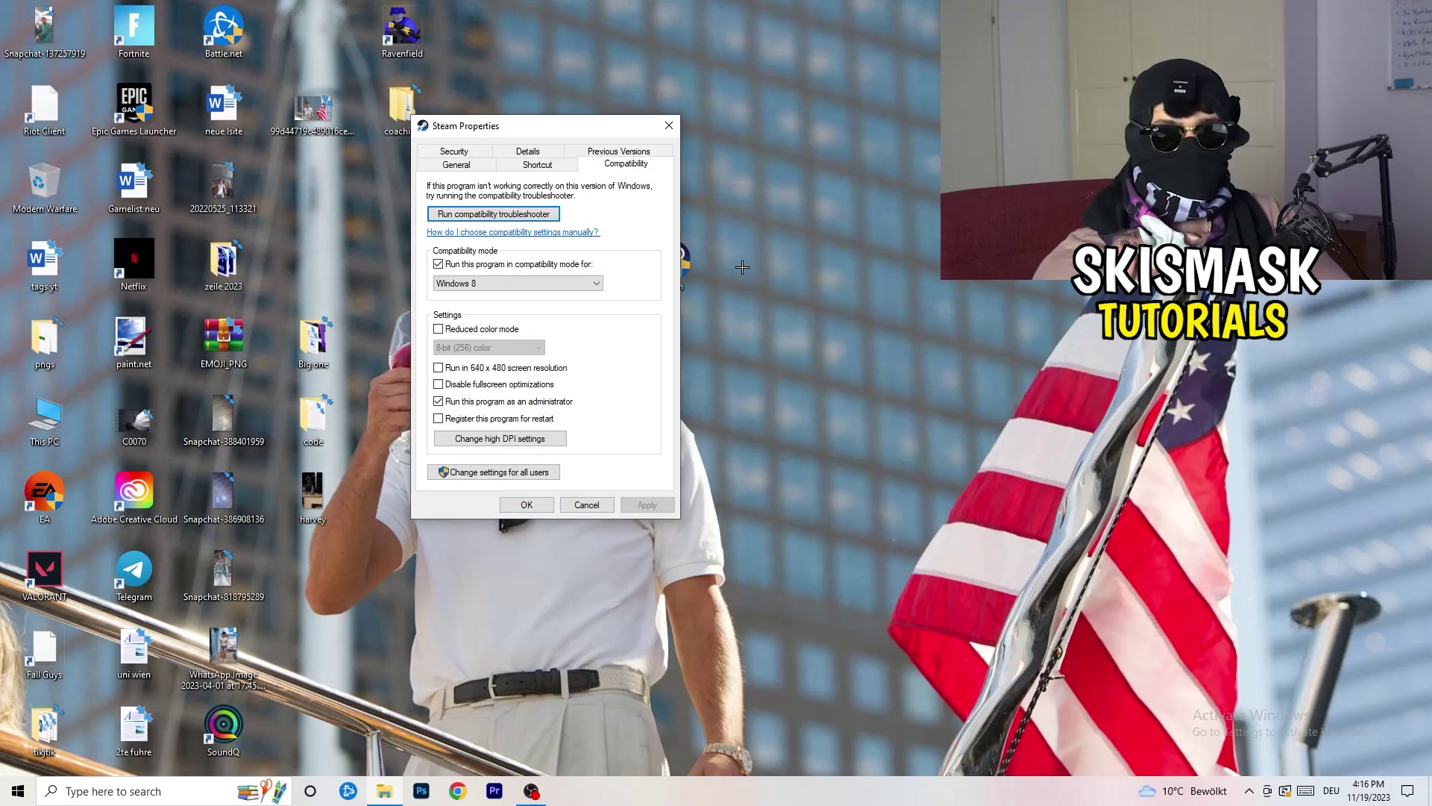
- Keep Windows 8 compatibility mode and Run as administrator, confirming with OK
left_click(580, 280)
left_click(637, 280)
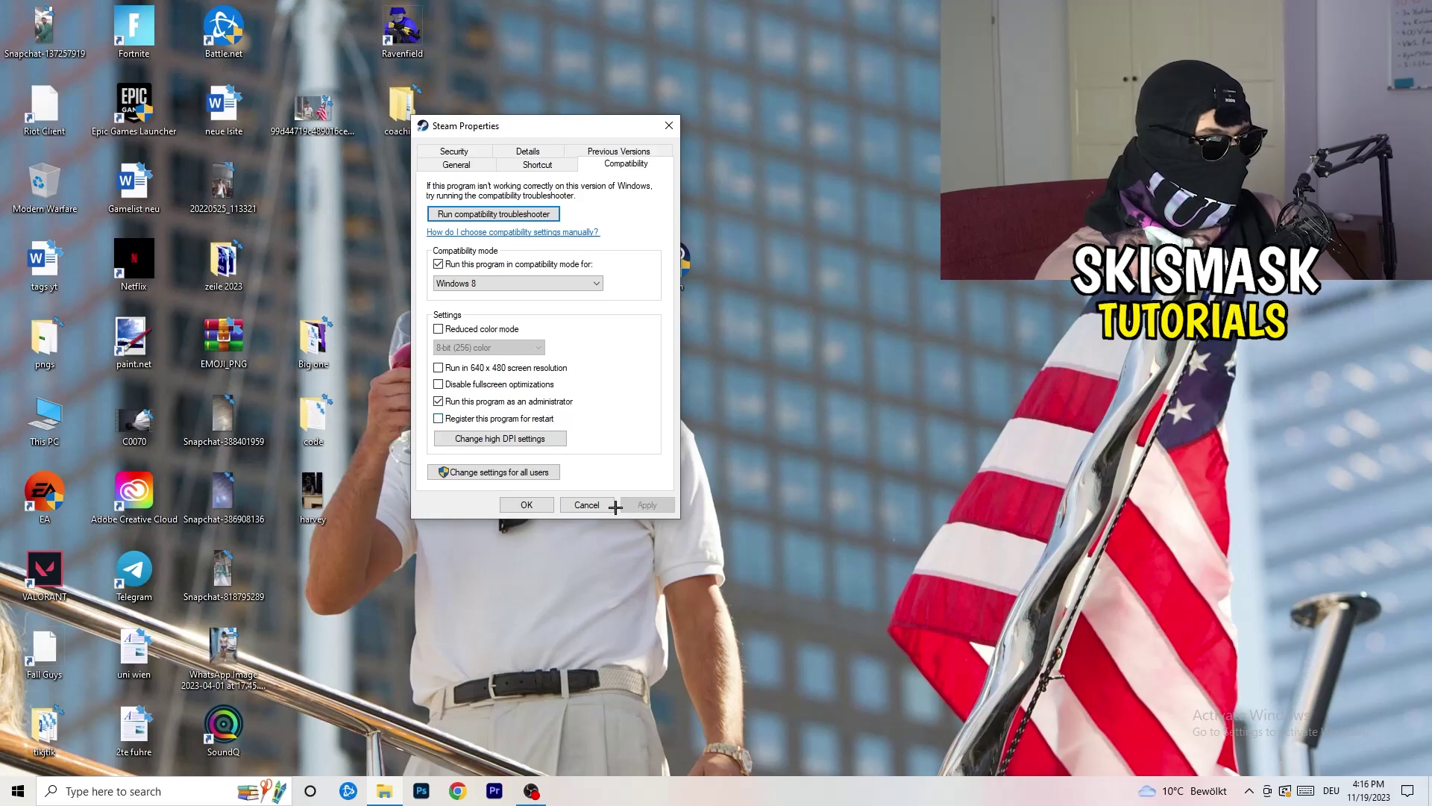
left_click(525, 505)
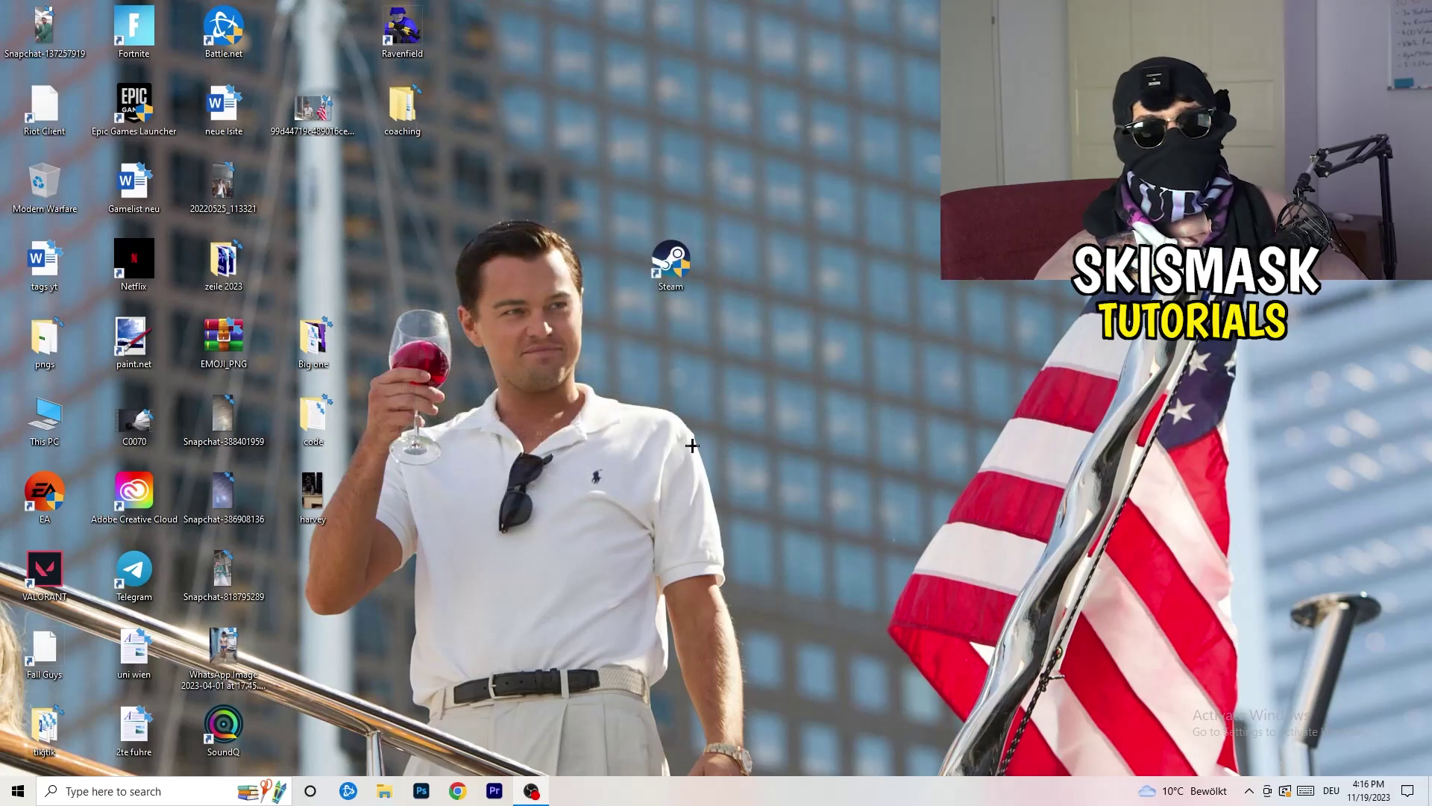
- Recheck the Steam shortcut's Compatibility settings and close without changes
left_click_drag(670, 256, 760, 257)
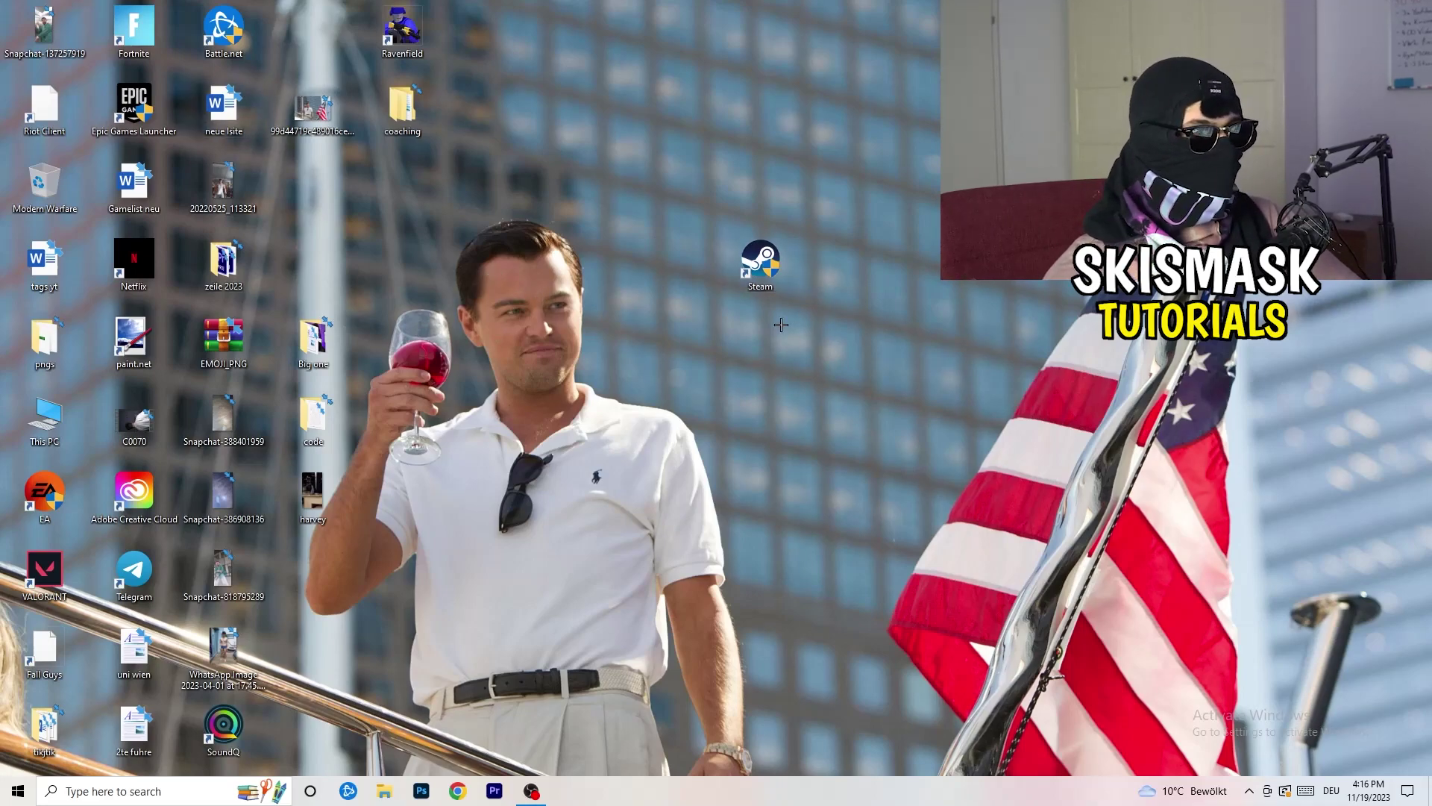
left_click_drag(760, 260, 671, 261)
right_click(668, 261)
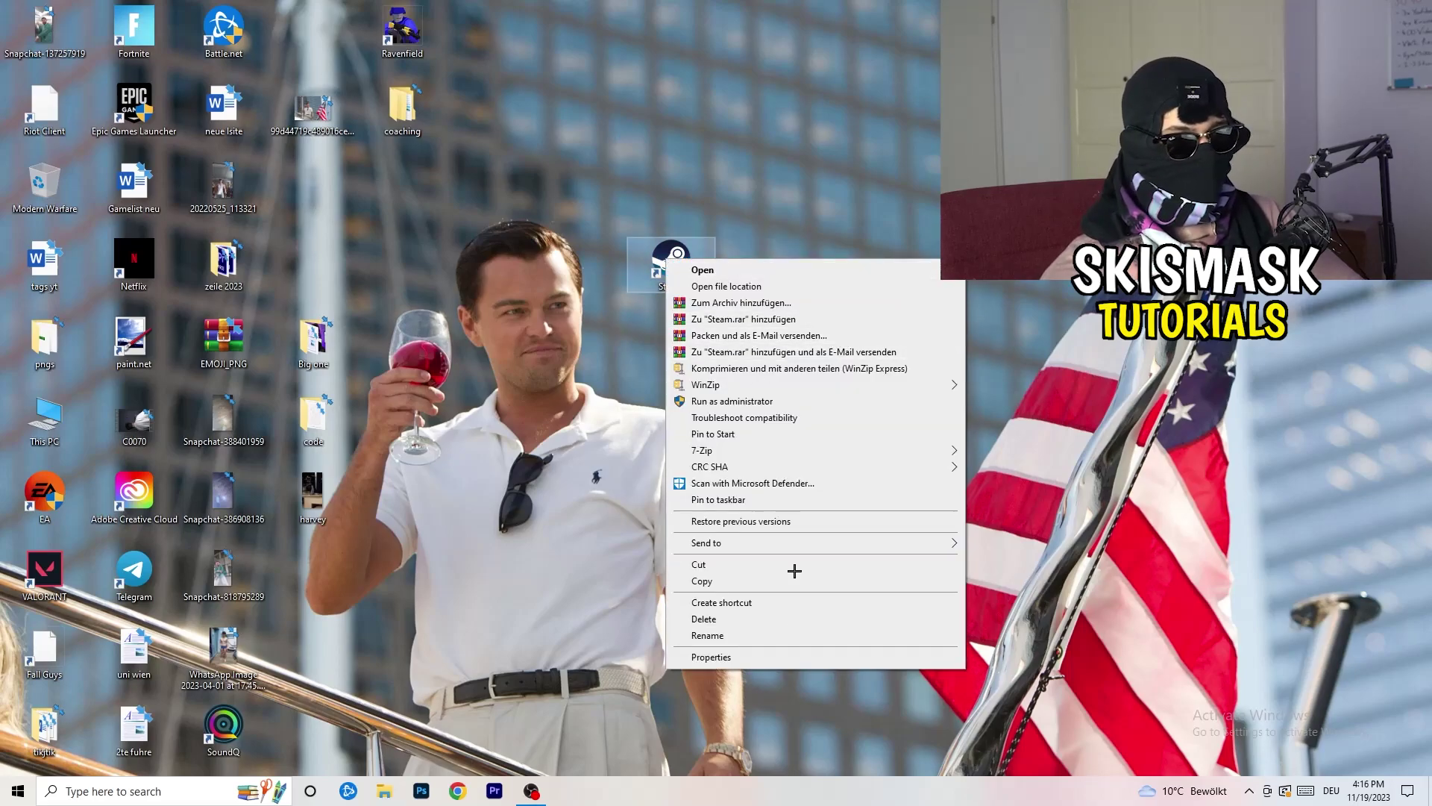
left_click(771, 657)
left_click(882, 307)
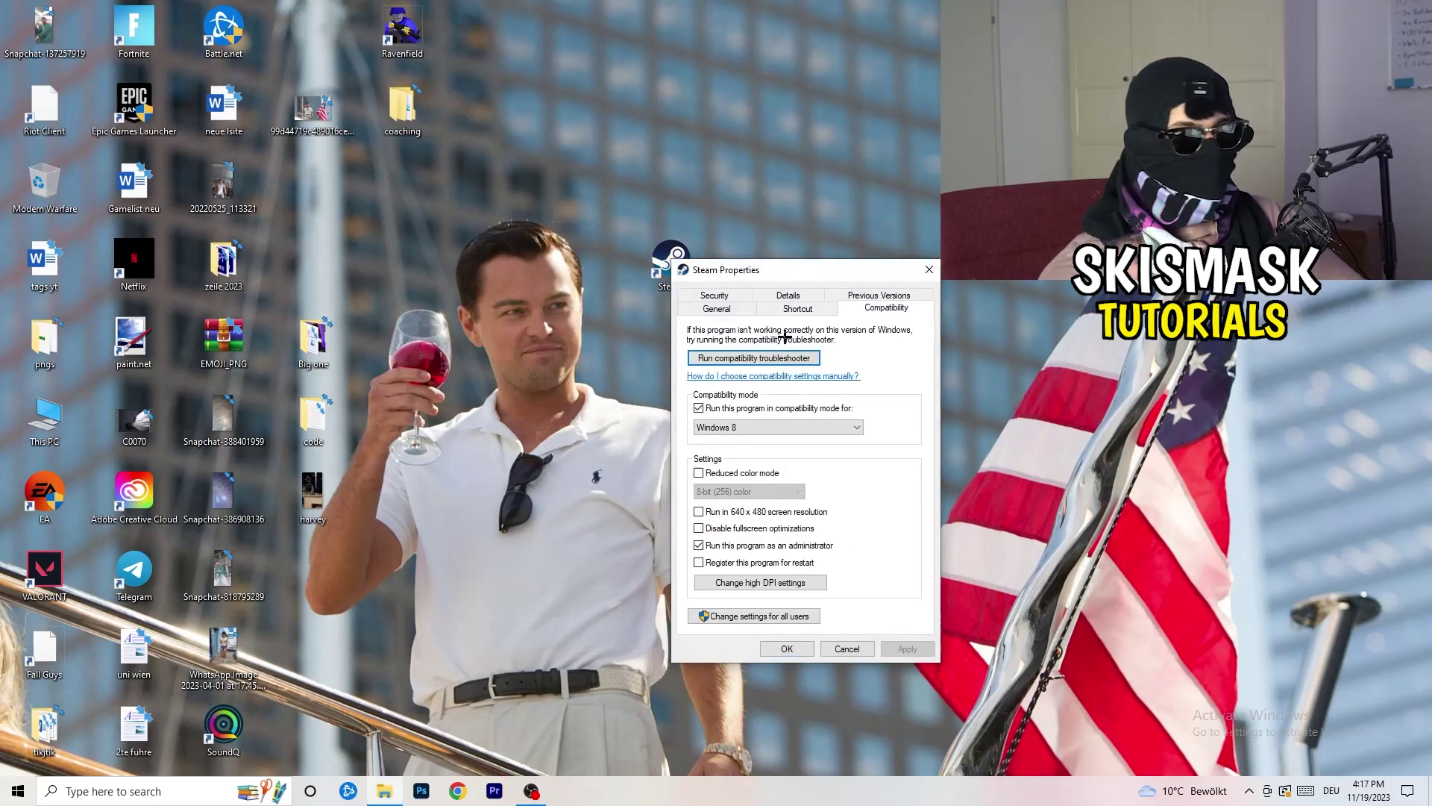
left_click(929, 270)
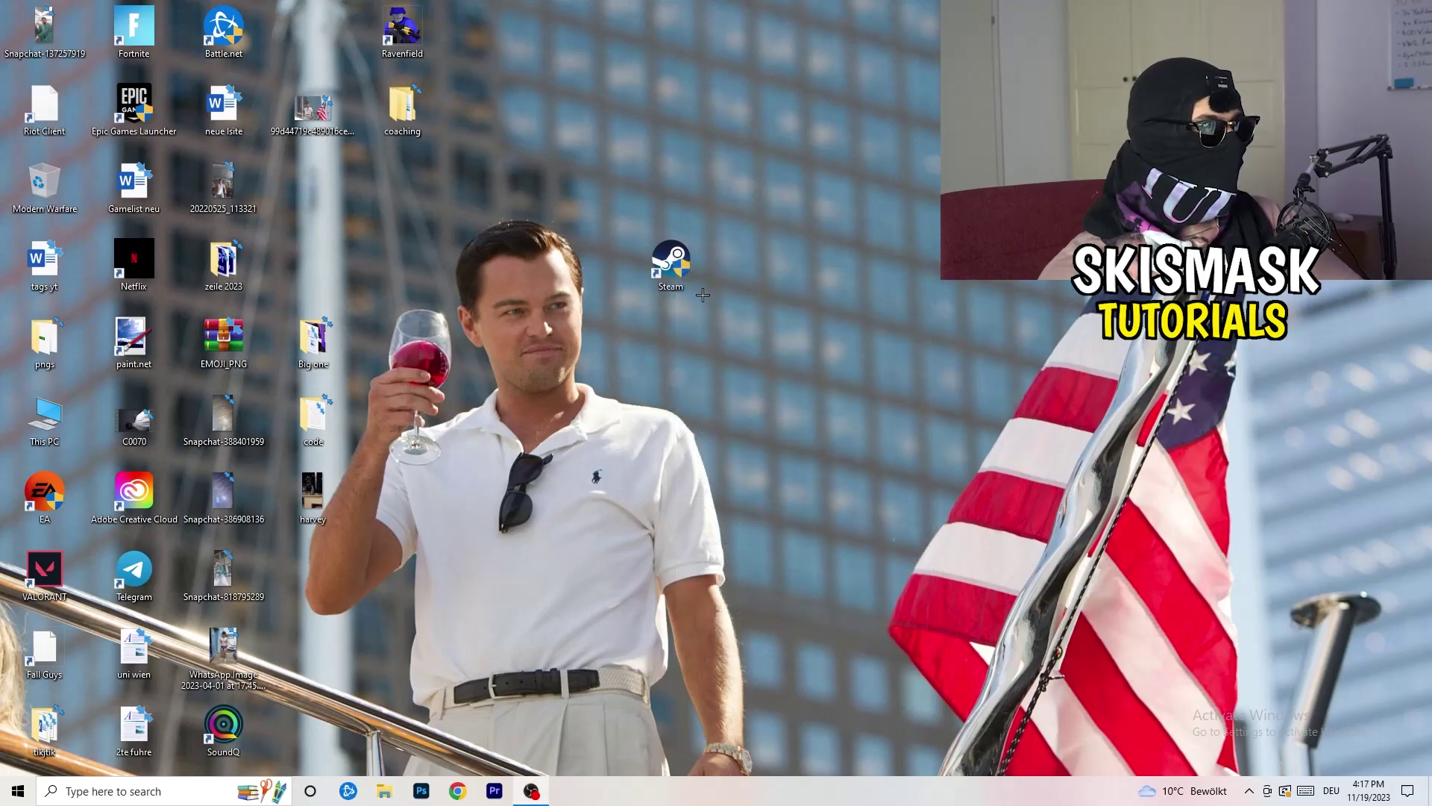
- Move the Steam shortcut into the desktop icon grid, undoing an accidental taskbar drag
left_click_drag(672, 263, 315, 188)
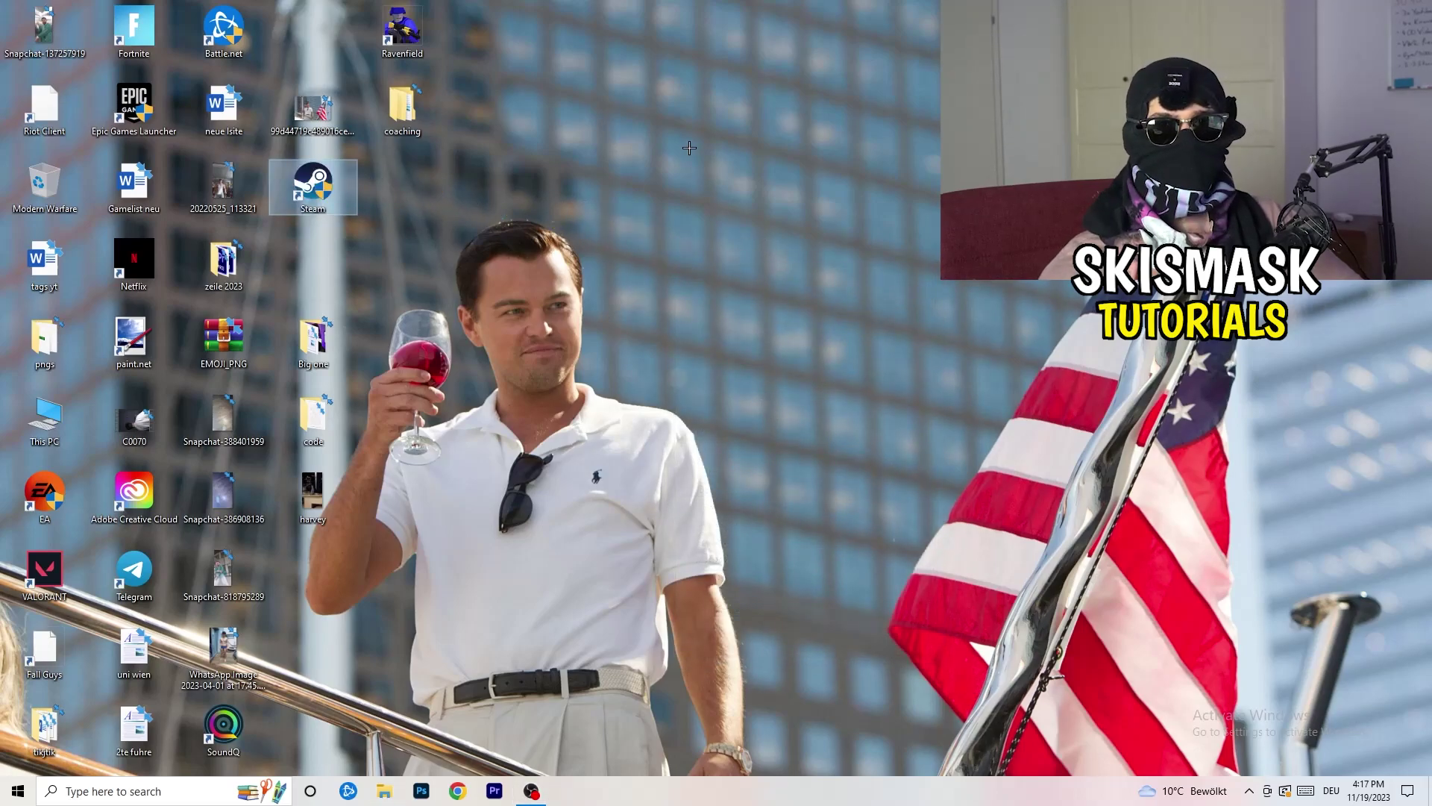
left_click_drag(783, 792, 783, 16)
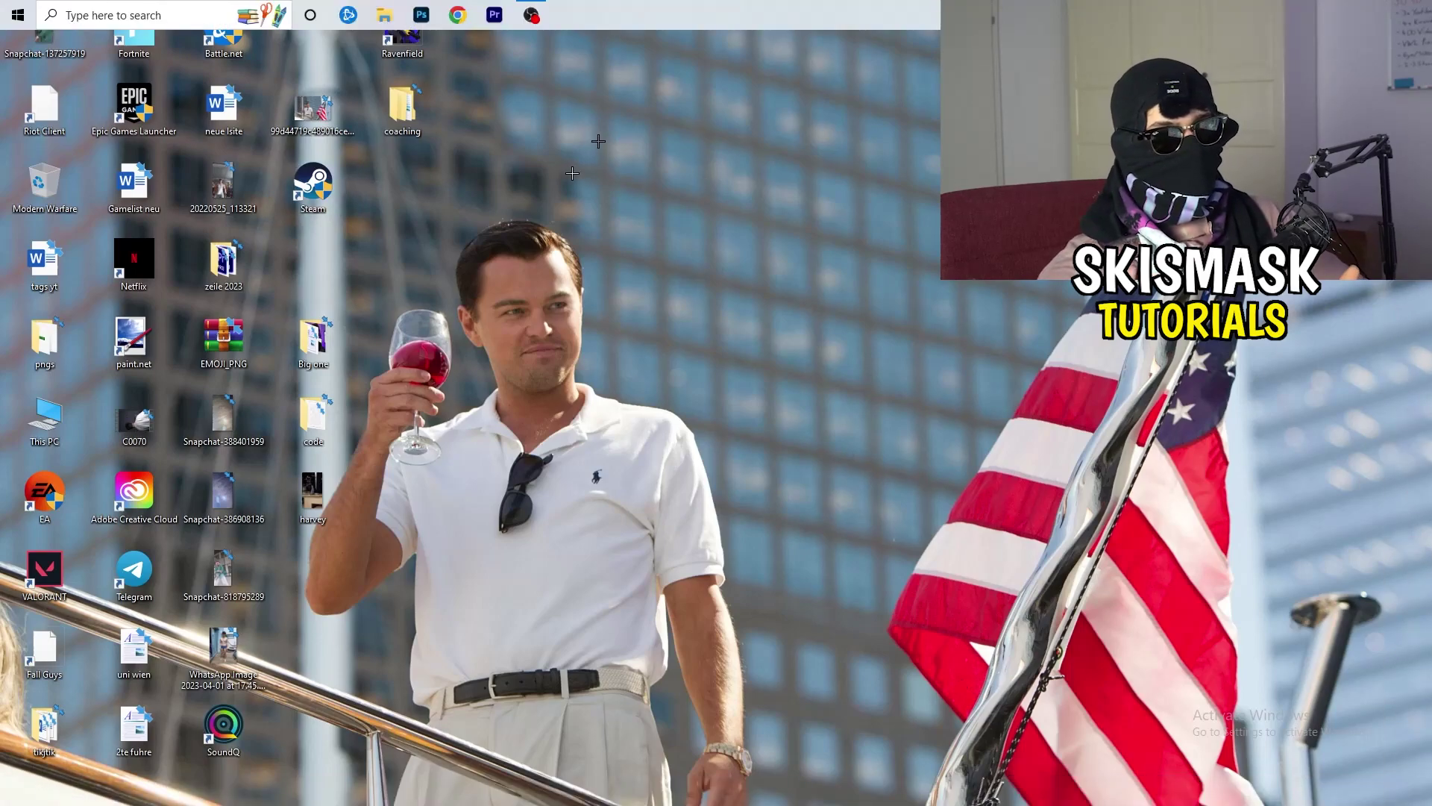
left_click_drag(598, 141, 719, 766)
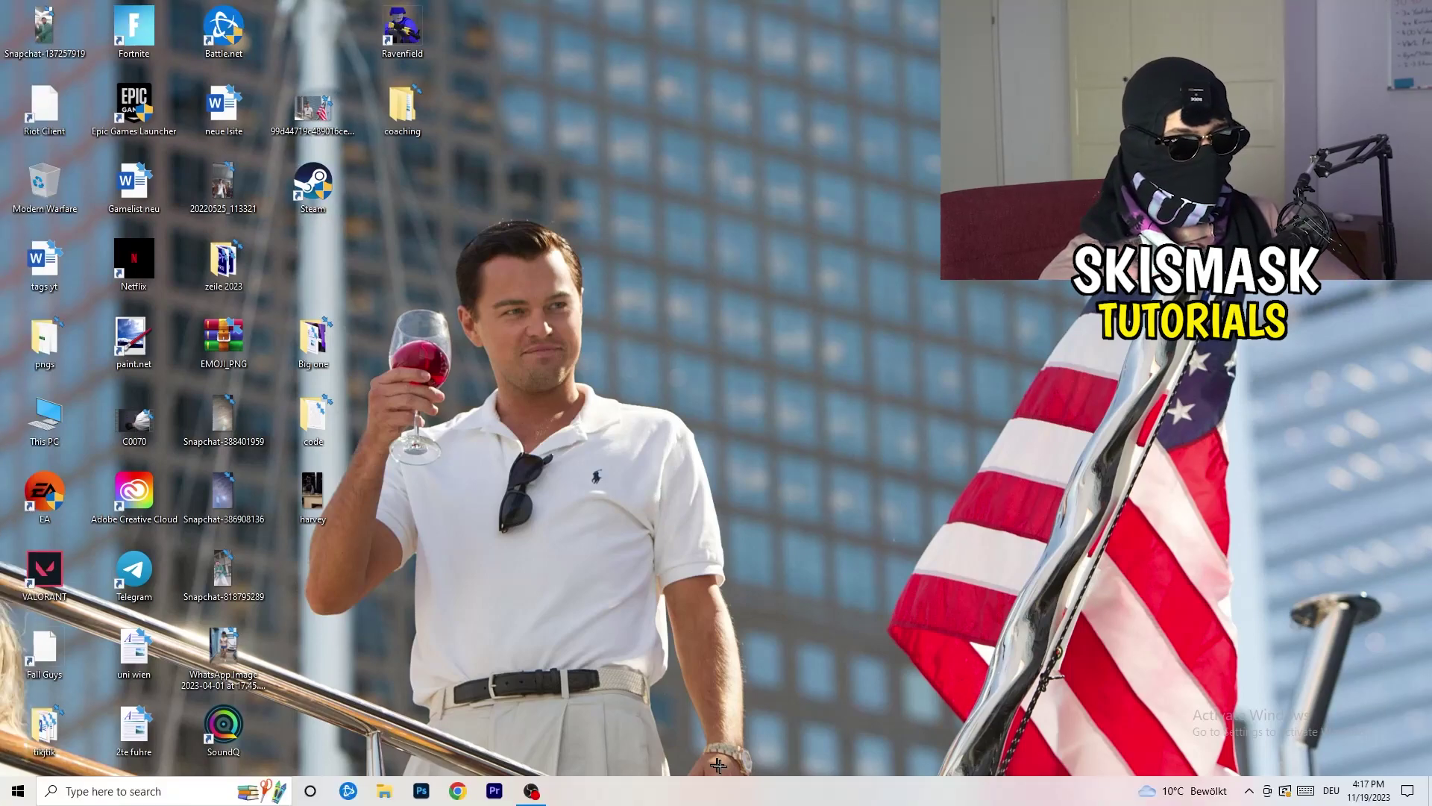
- Launch Task Manager from the taskbar menu and maximize it
right_click(679, 798)
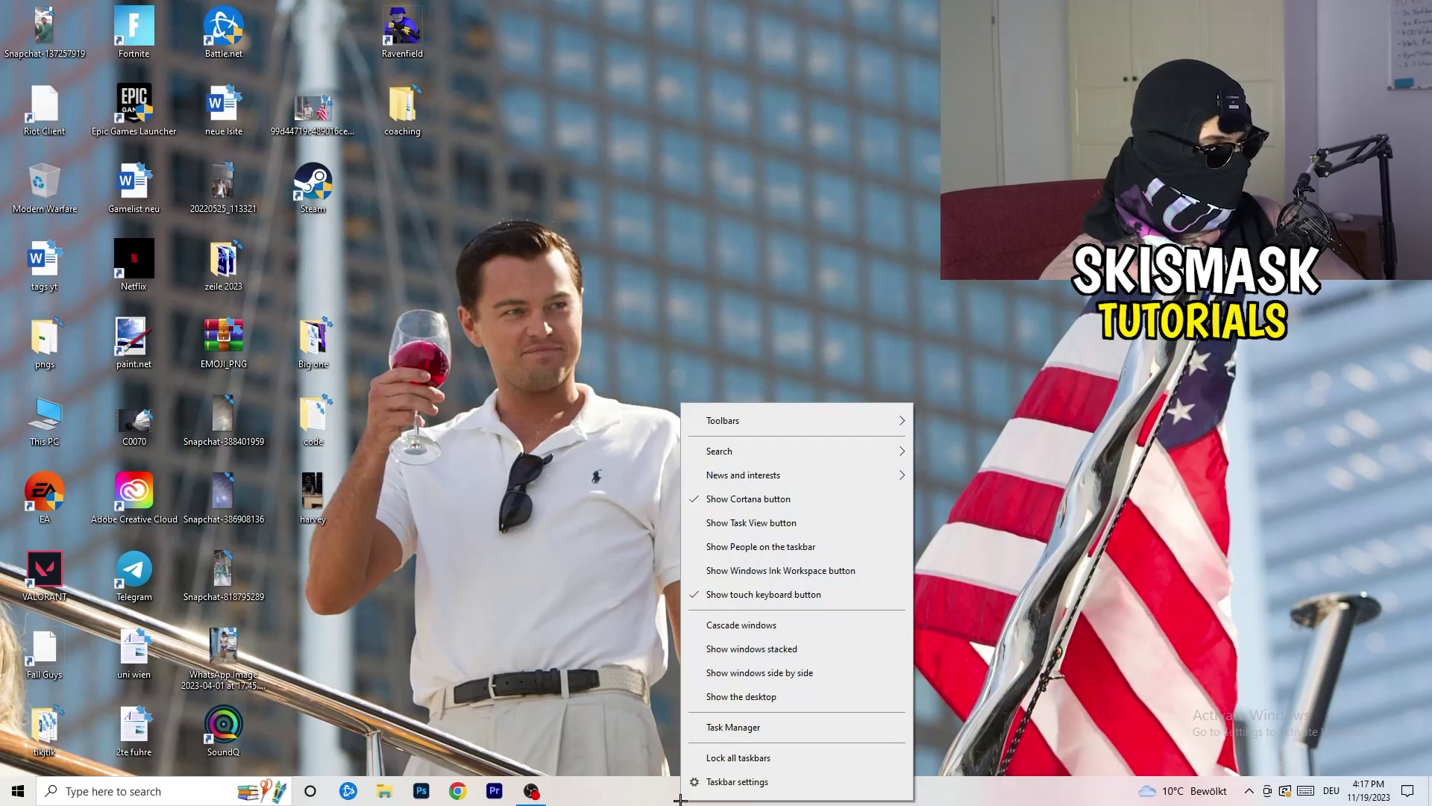
left_click(757, 730)
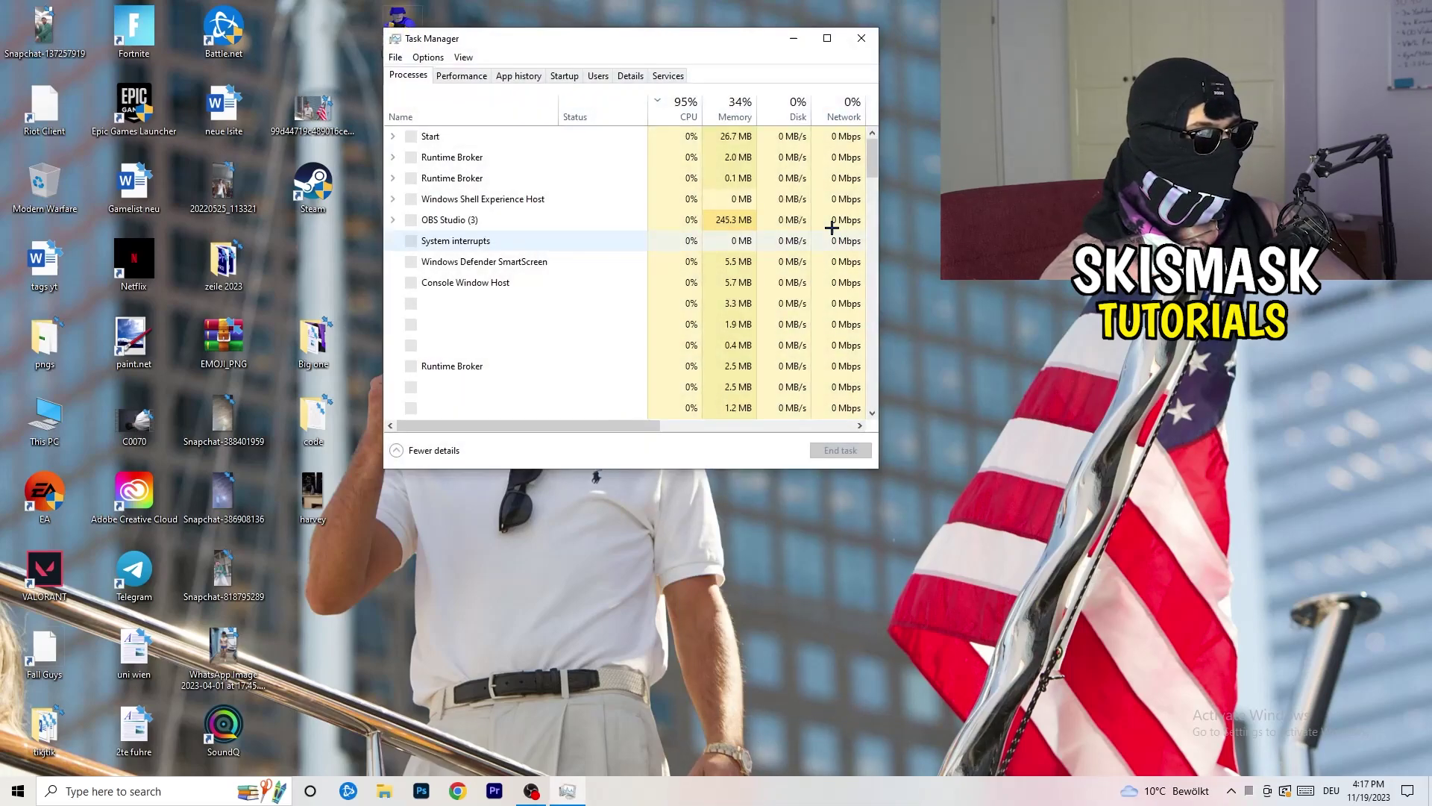
left_click(828, 43)
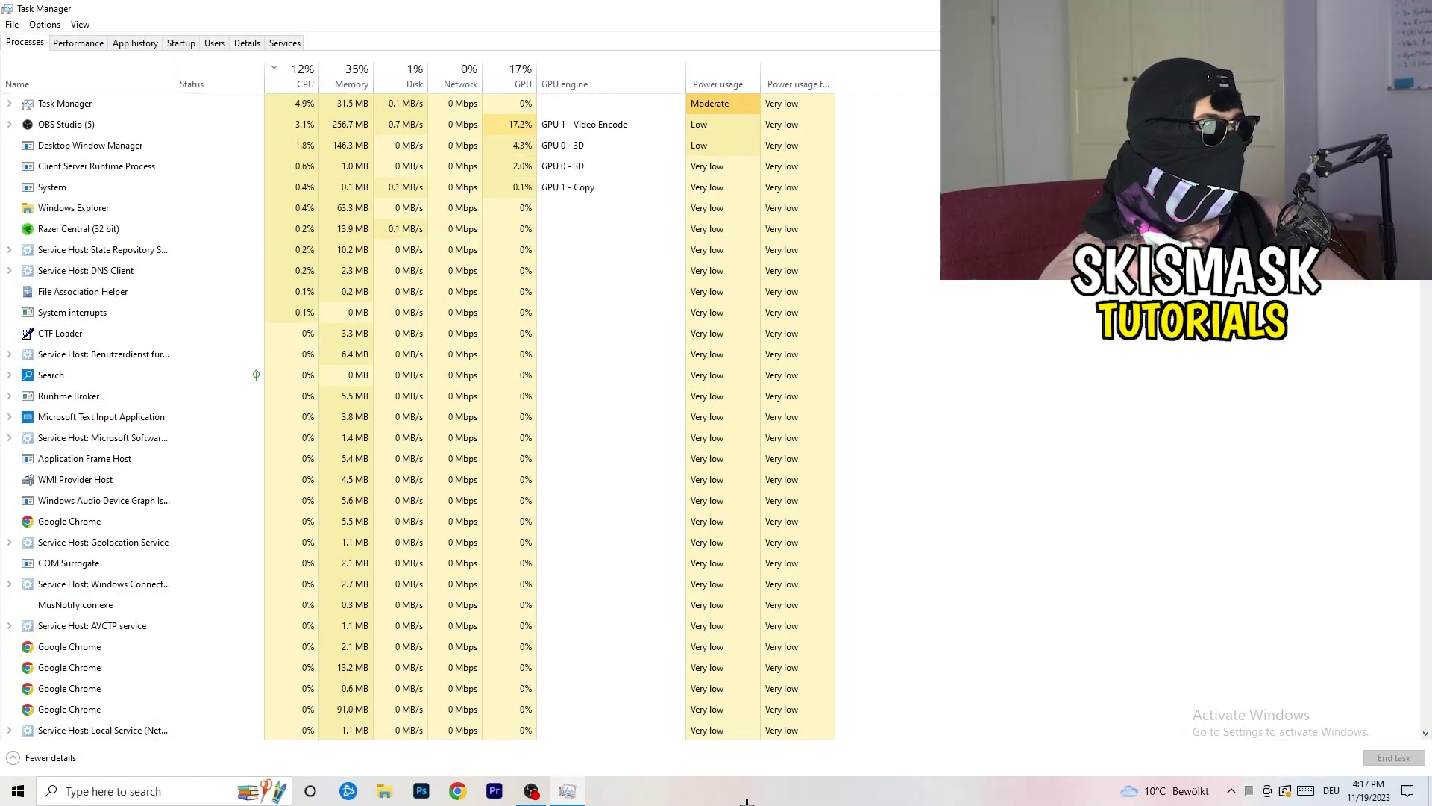
- Show the Details process list and the actions for Creative Cloud UI Helper.exe
left_click(247, 43)
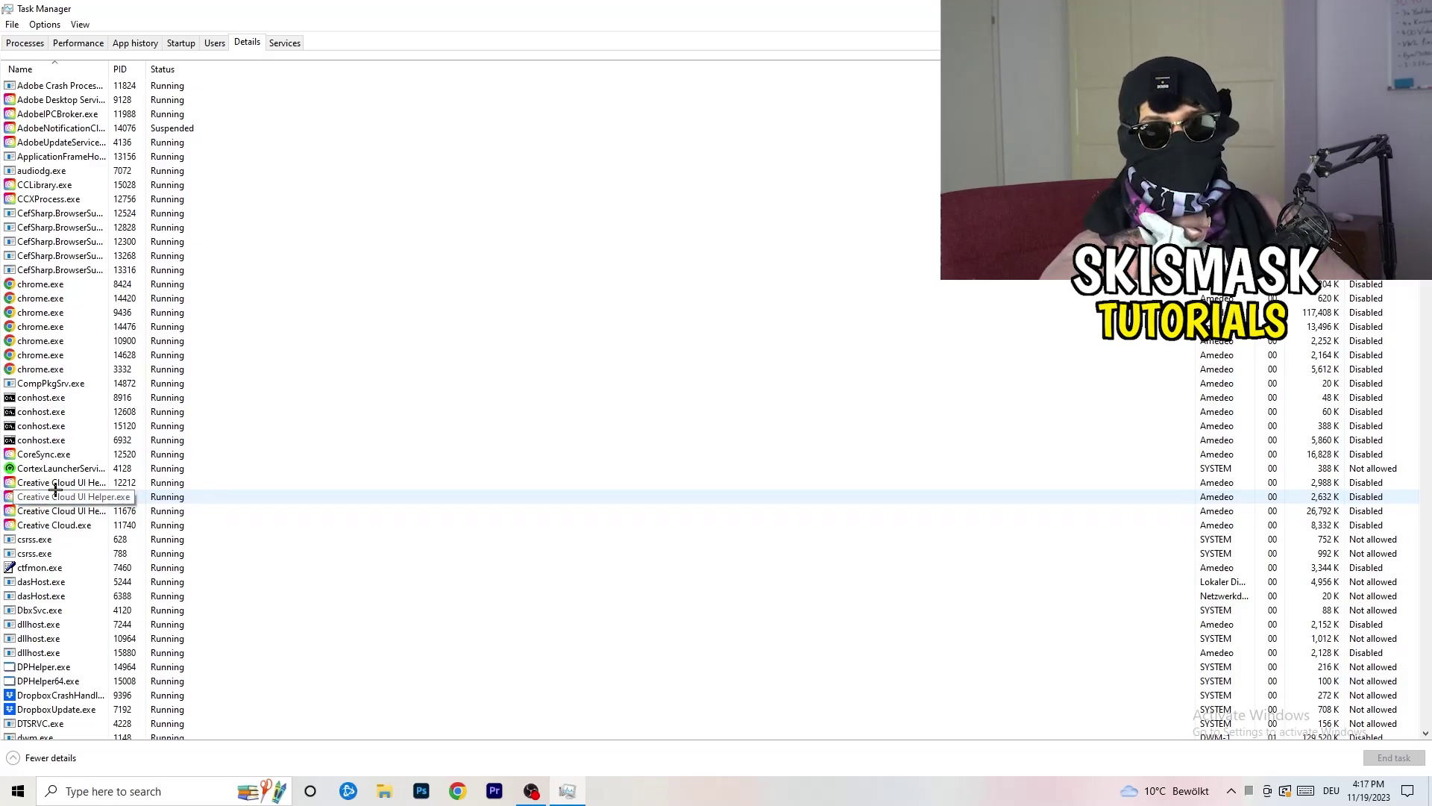
right_click(56, 482)
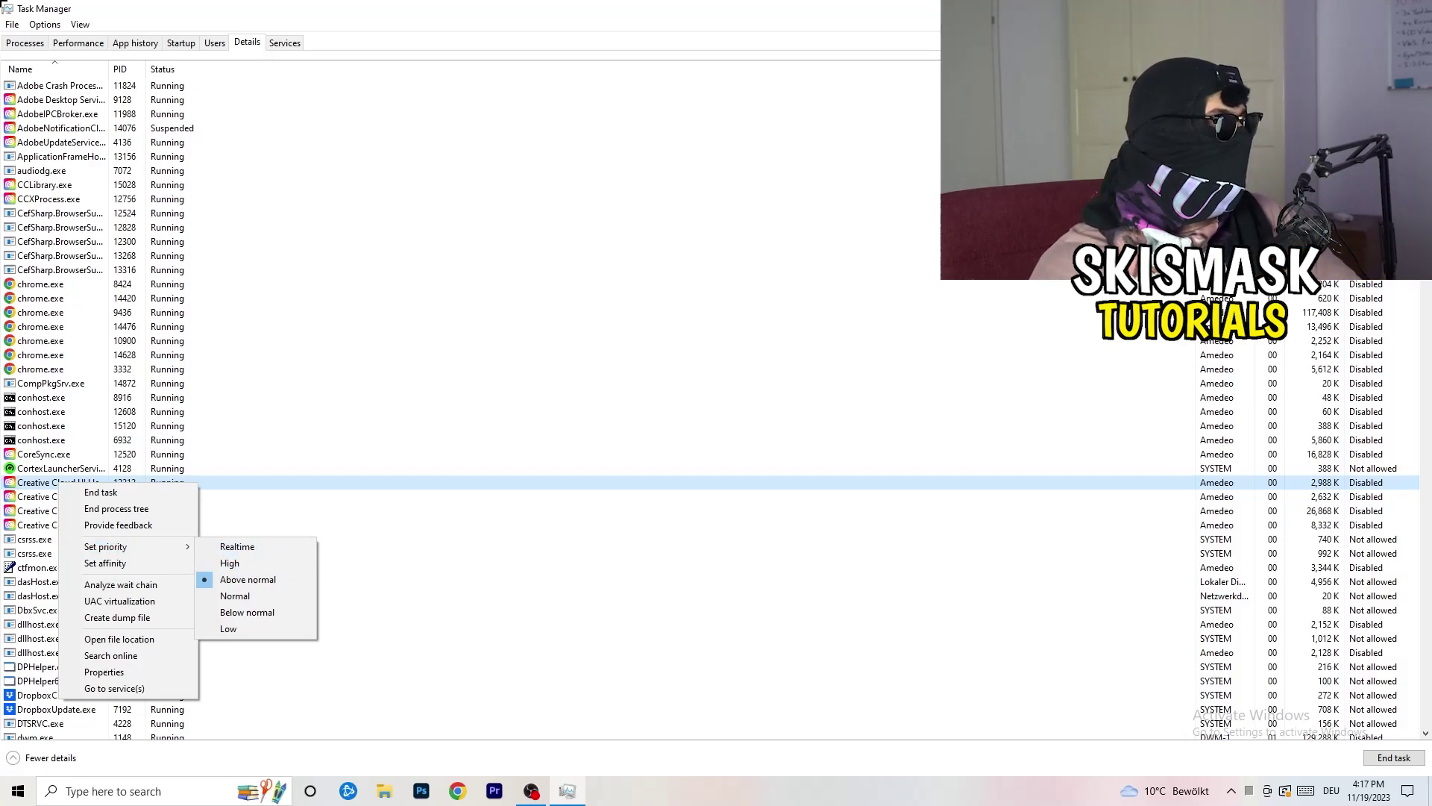
- Review startup apps including Windows Security notification, then go back to running processes
left_click(176, 38)
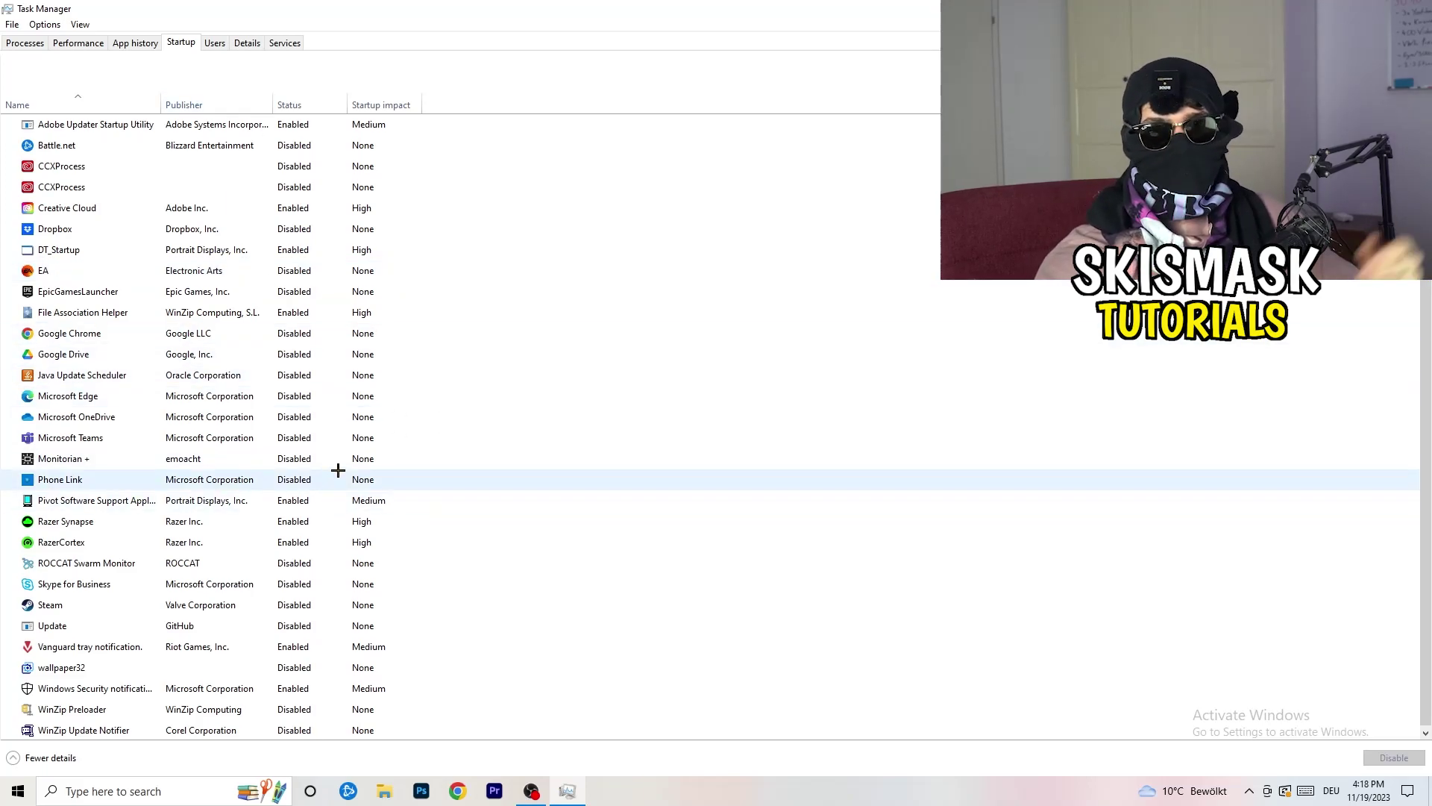
right_click(302, 687)
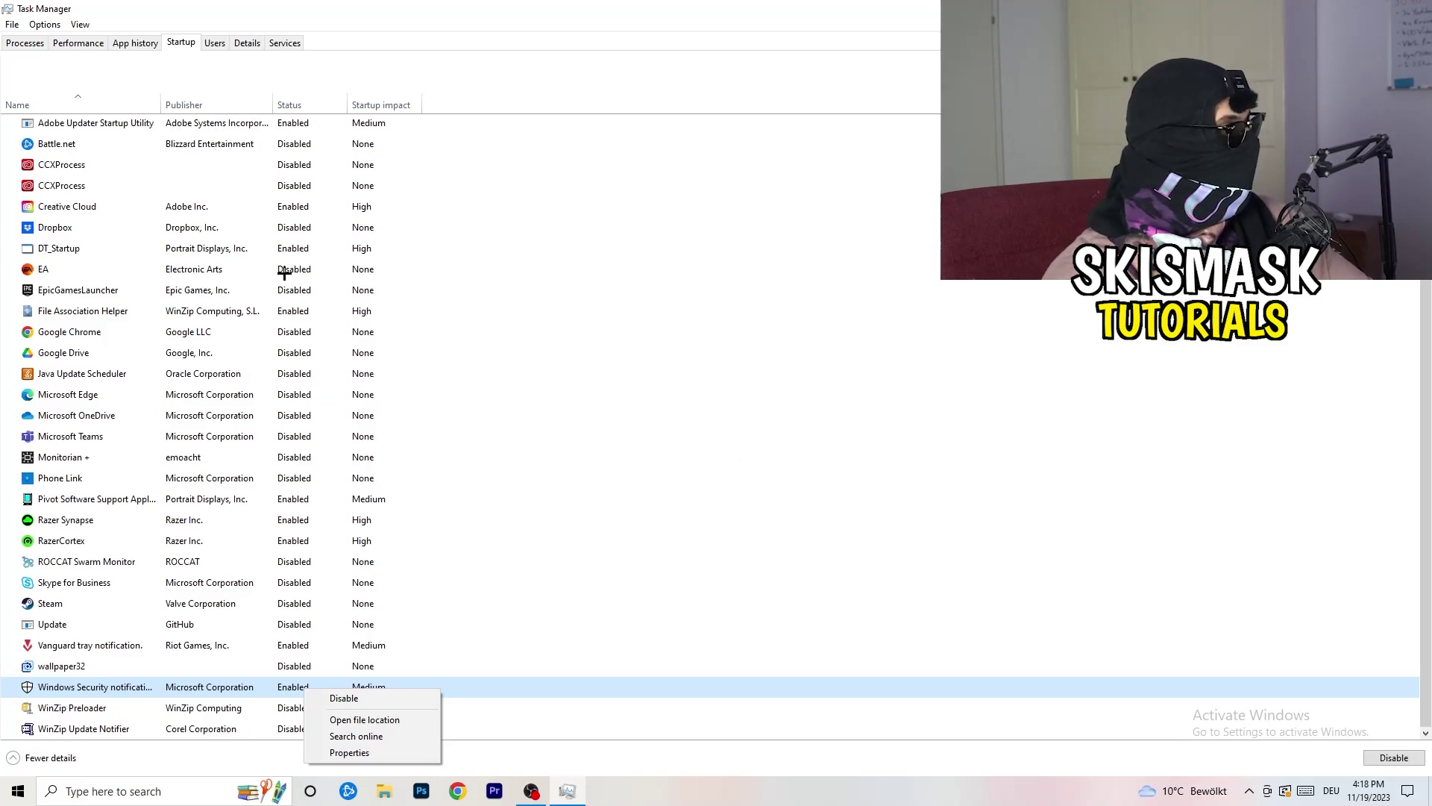
left_click(9, 46)
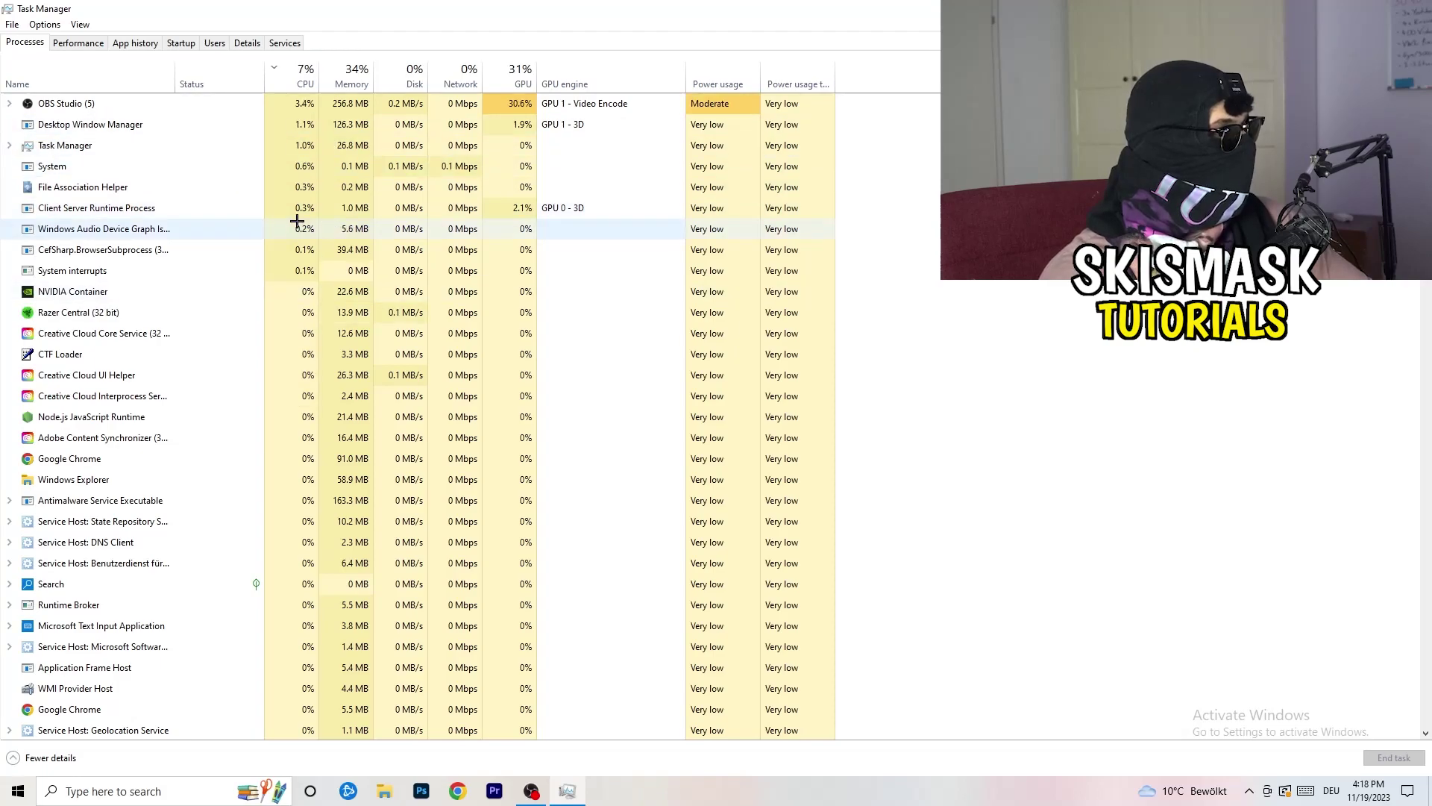
scroll(295, 224, "down", 5)
scroll(303, 224, "up", 5)
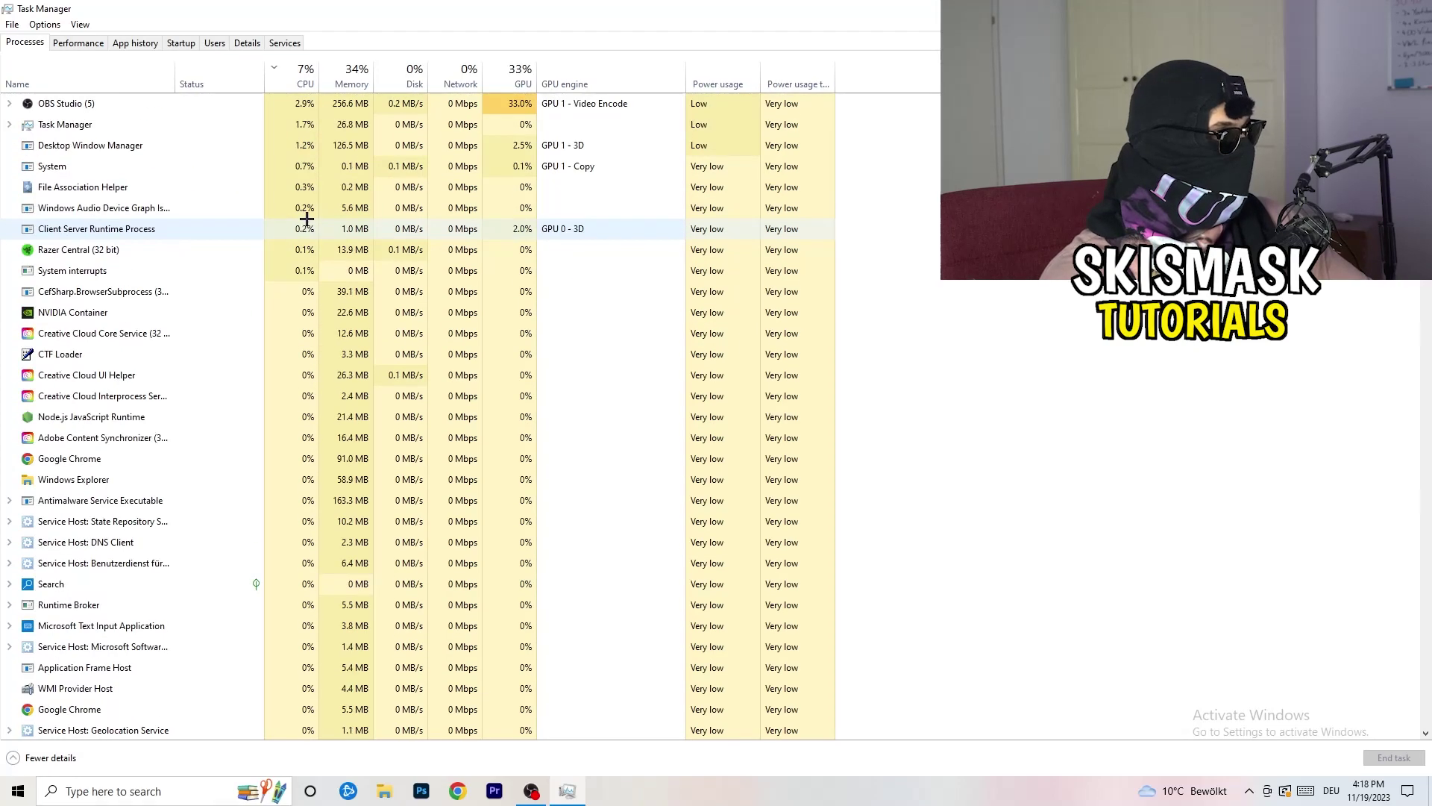
- Sort processes by GPU usage with OBS Studio on top, leaving its actions unchanged
left_click(515, 83)
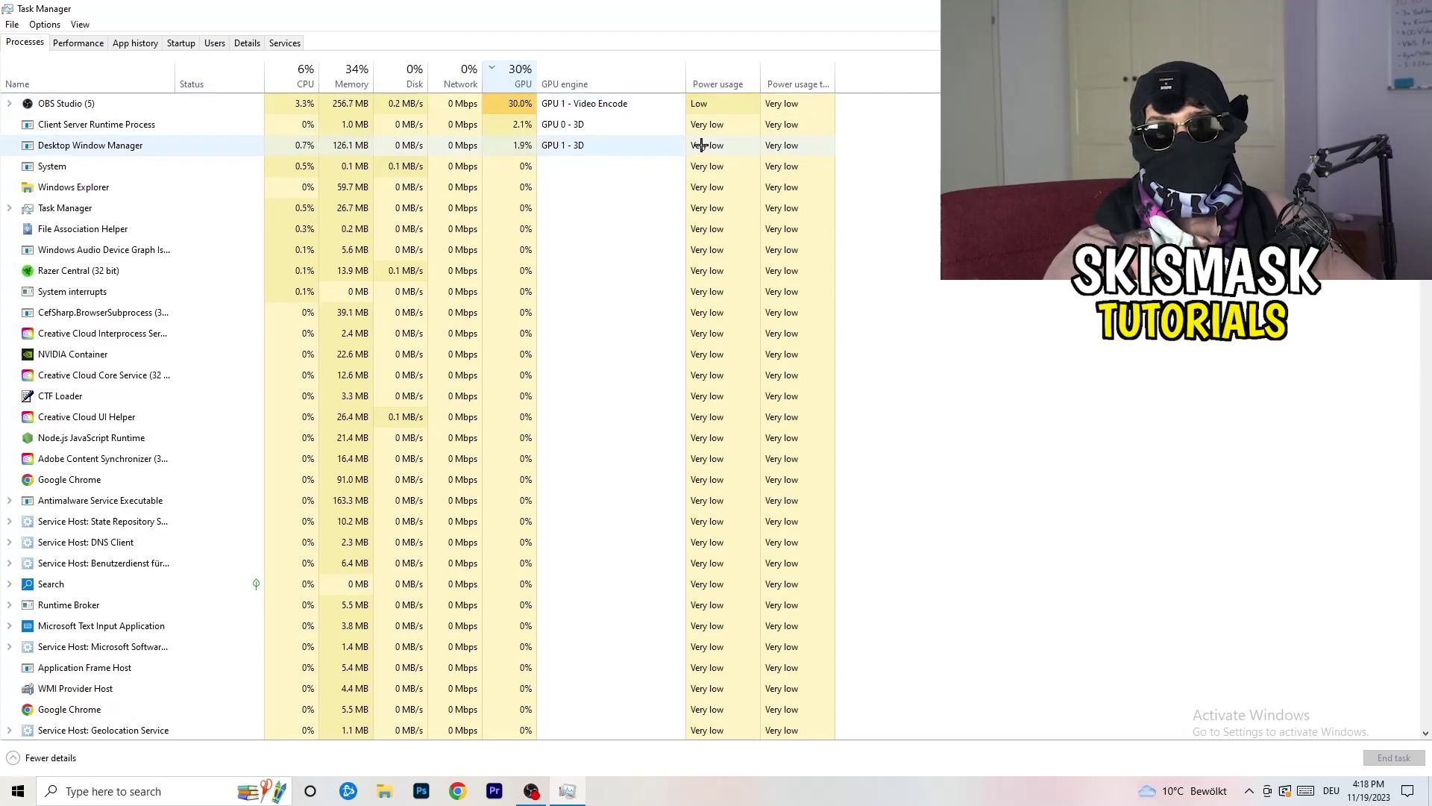
right_click(492, 104)
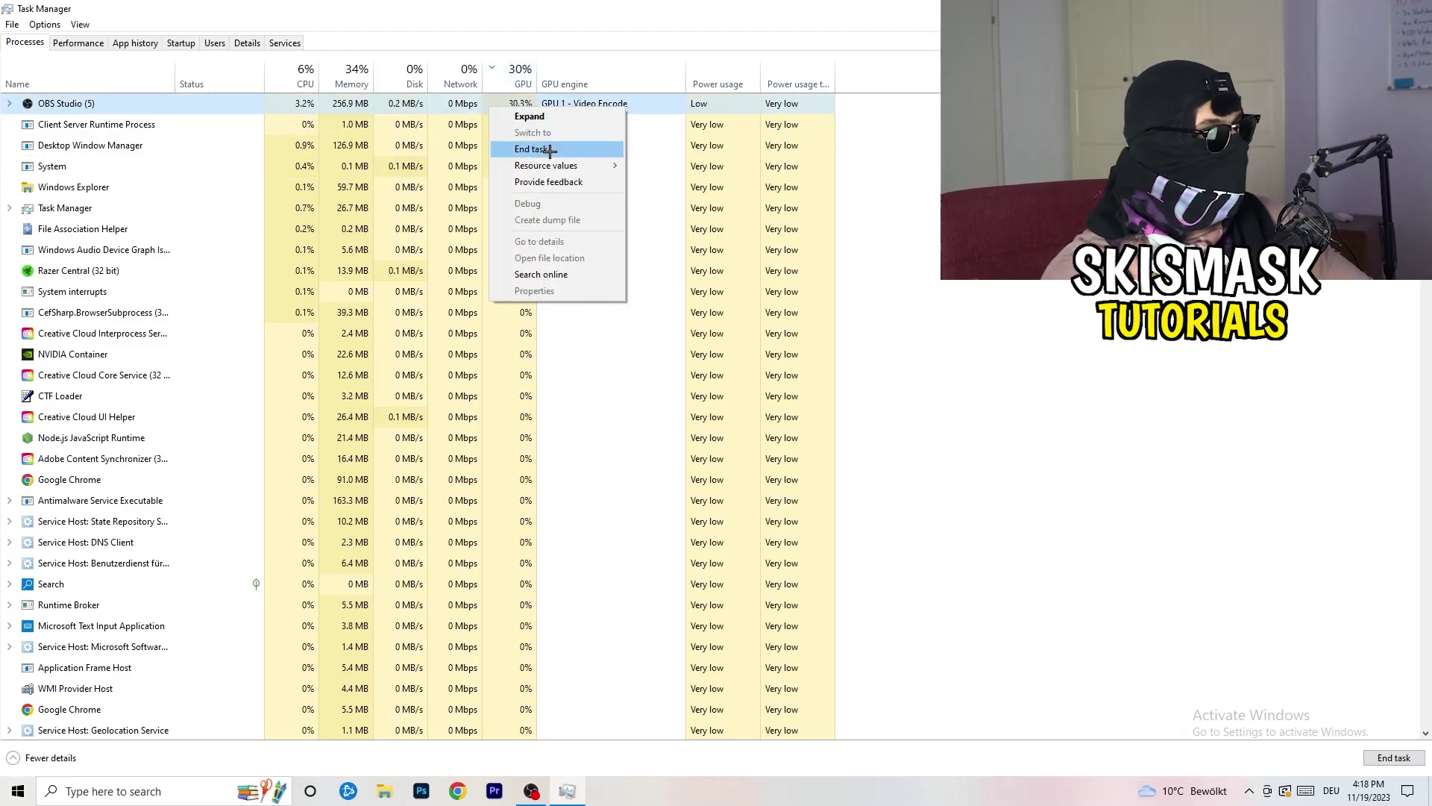
key("Escape")
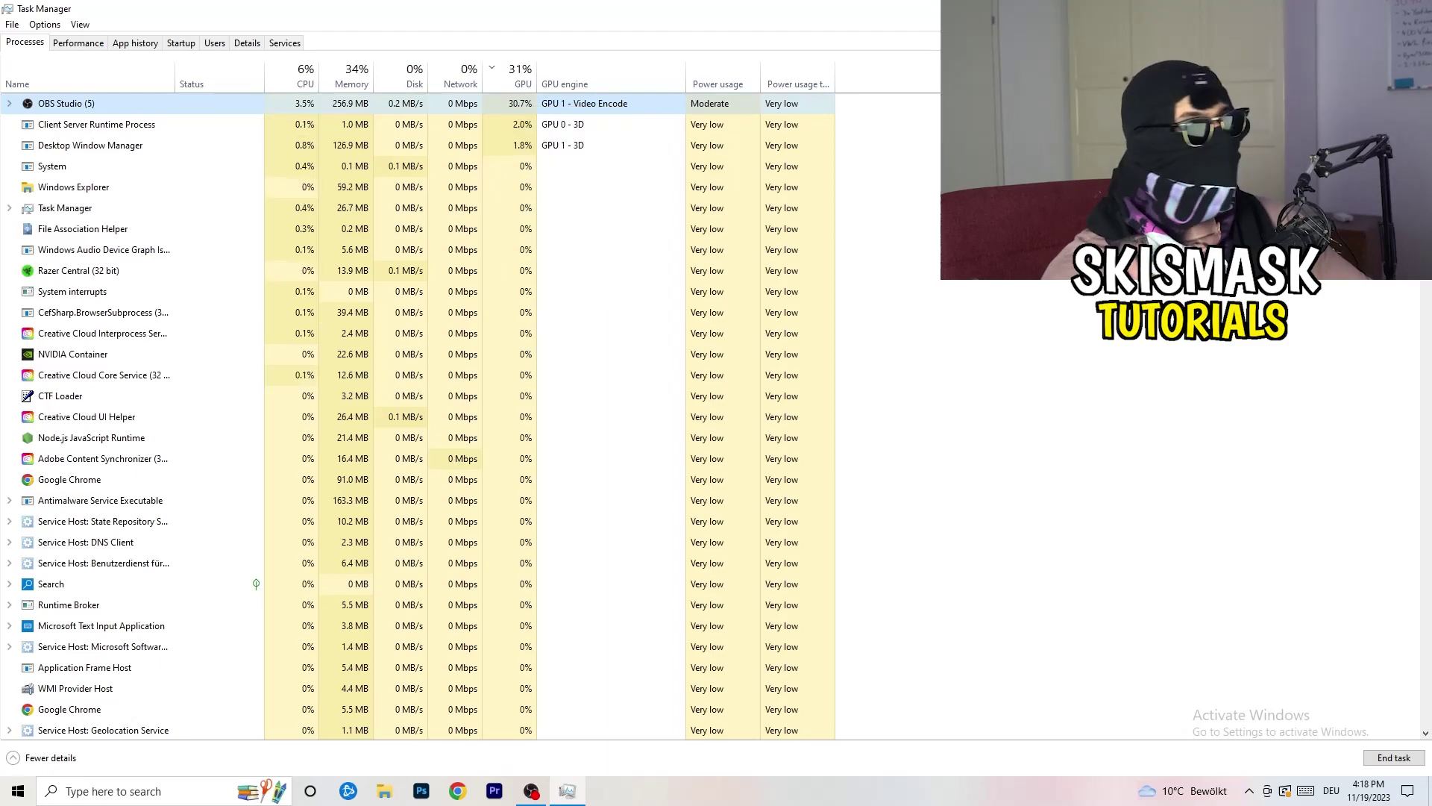
- Close Task Manager with Alt+F4 to return to the desktop
key("alt+F4")
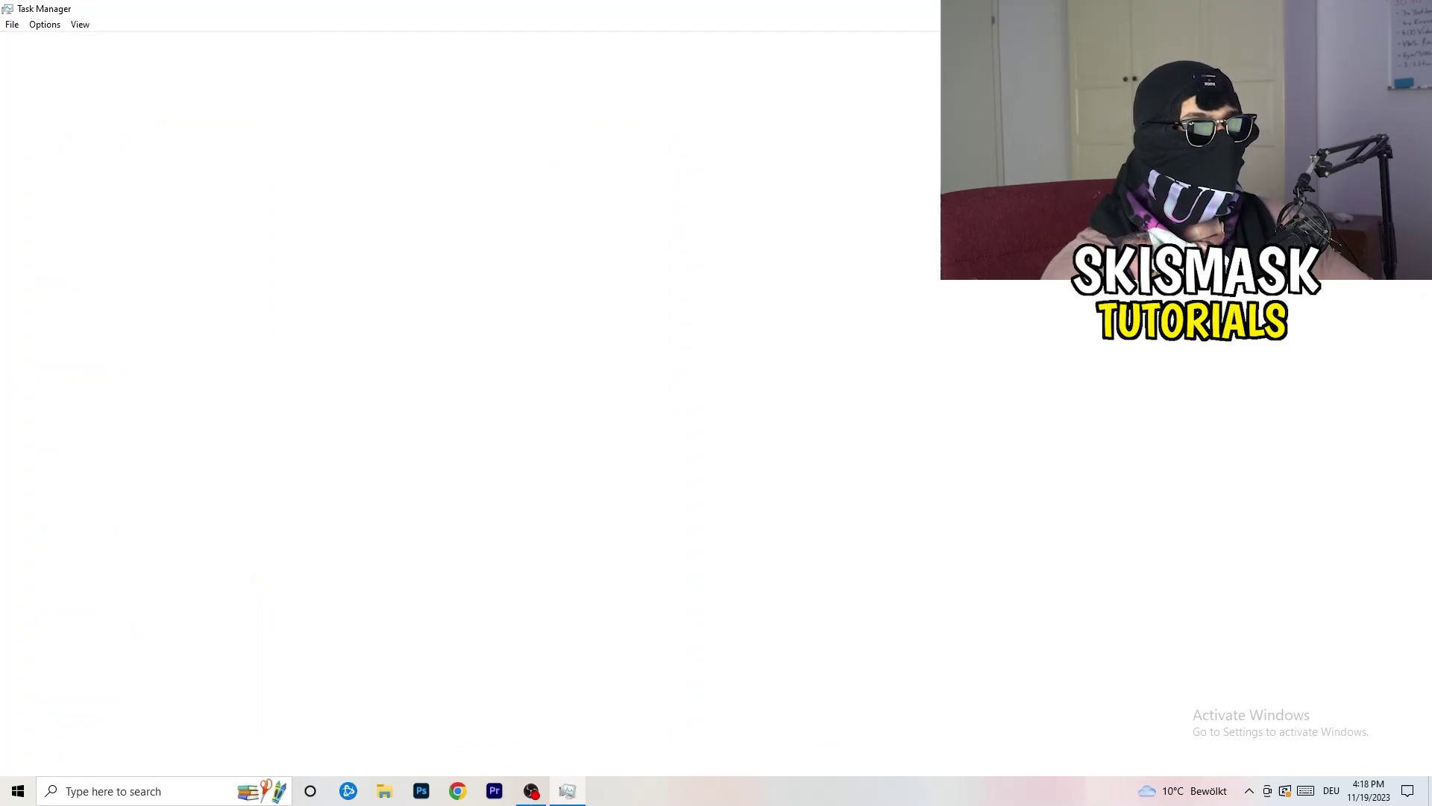